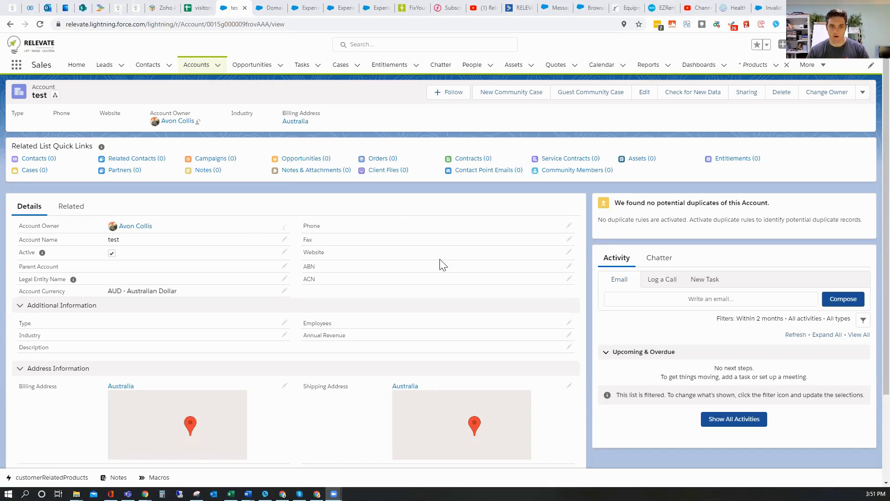
Search the App Launcher for 'prod' and open the Products Recently Viewed list.
{"action": "left_click", "coordinate": [17, 66]}
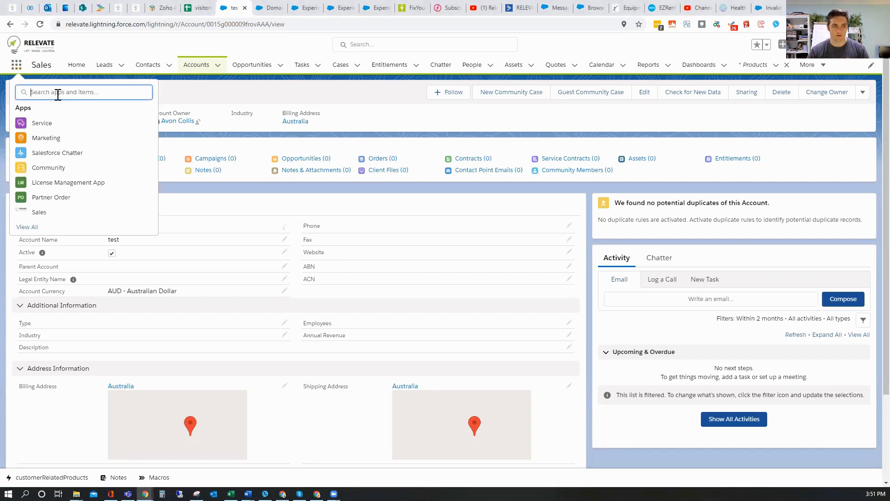
{"action": "type", "text": "prod"}
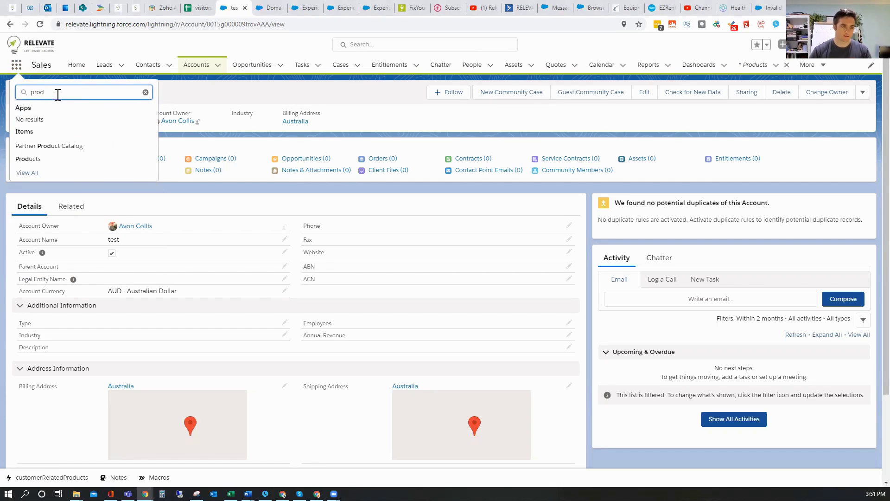
{"action": "left_click", "coordinate": [36, 165]}
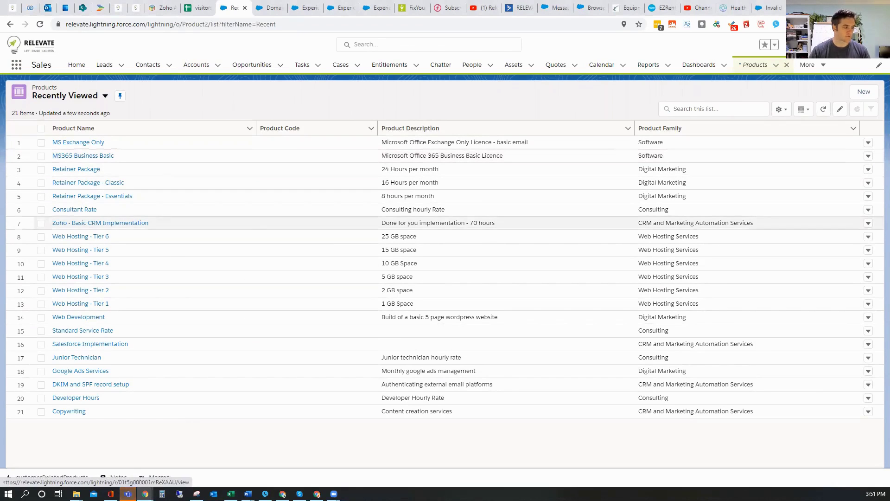
Start a new product named 'MS365 Business Standard' in the Software product family.
{"action": "left_click", "coordinate": [860, 93]}
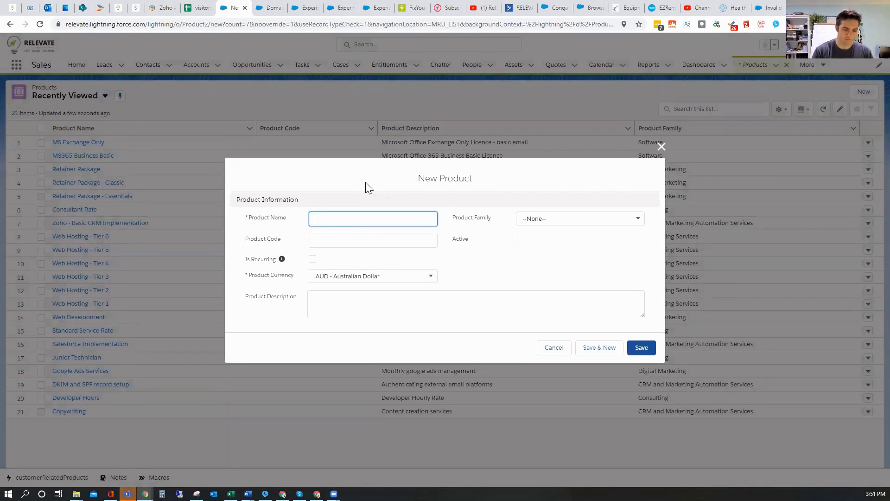
{"action": "type", "text": "MS365"}
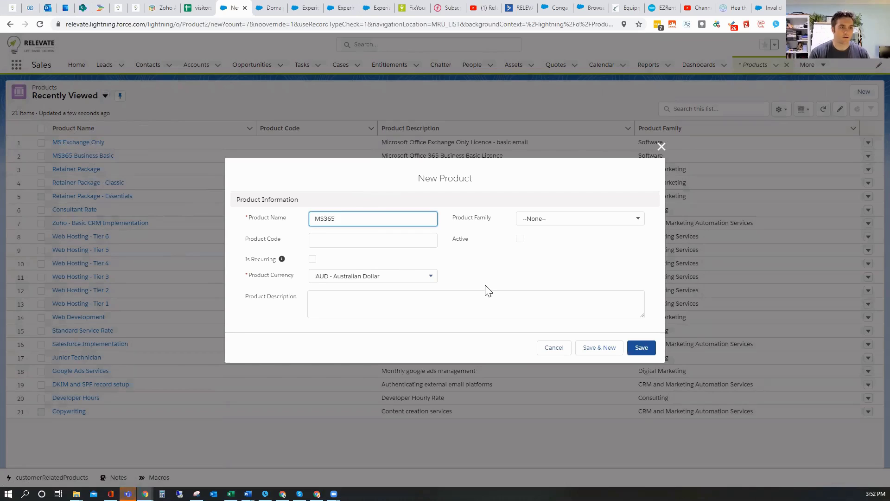
{"action": "type", "text": "B"}
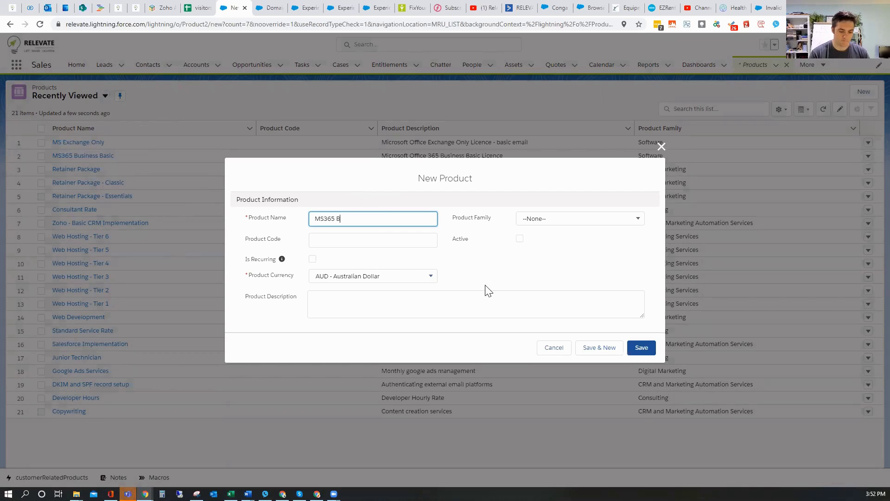
{"action": "type", "text": "usiness St"}
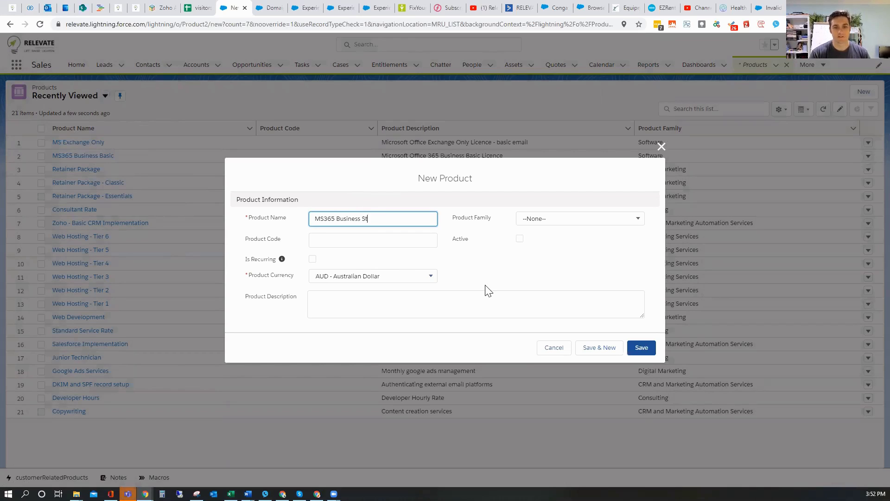
{"action": "type", "text": "andard"}
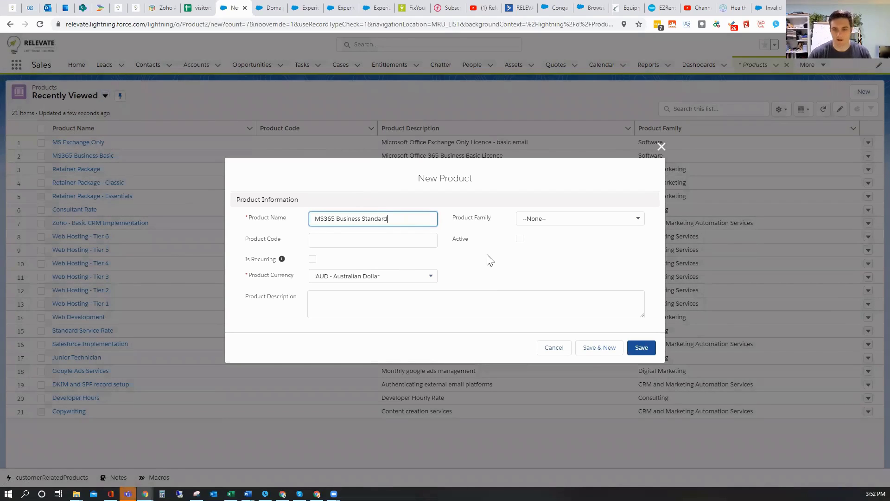
{"action": "left_click", "coordinate": [565, 223]}
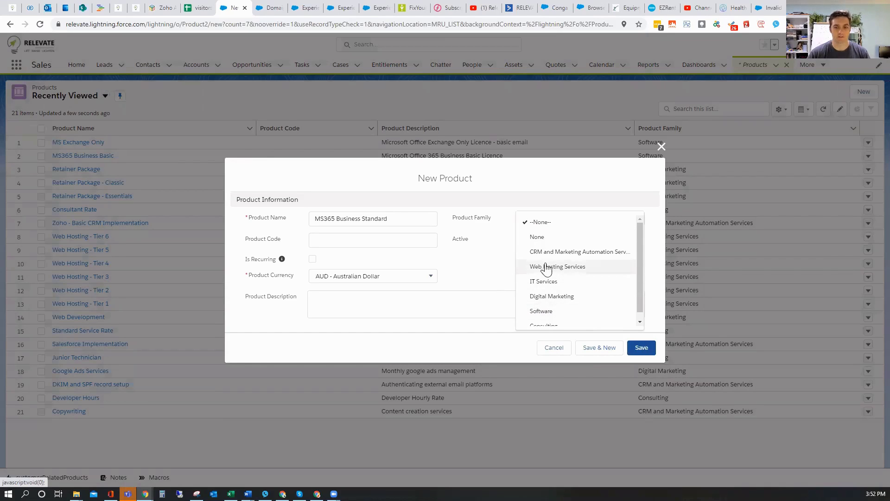
{"action": "left_click", "coordinate": [541, 313]}
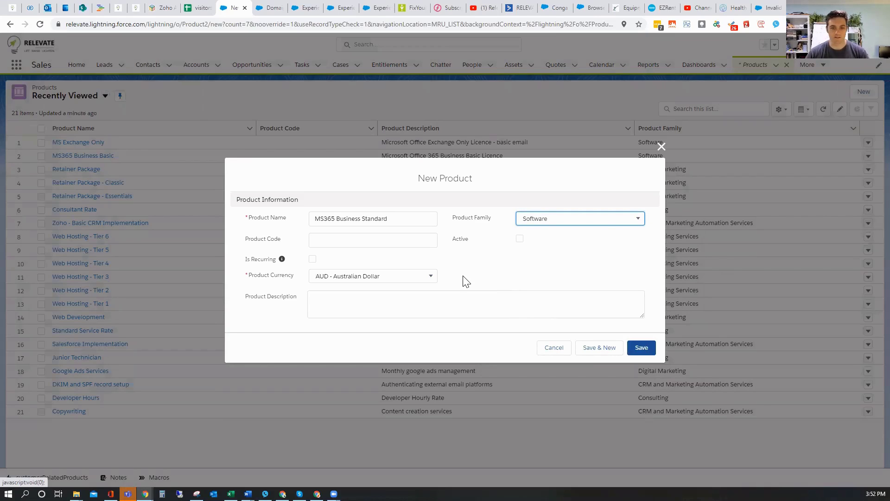
{"action": "left_click", "coordinate": [577, 218]}
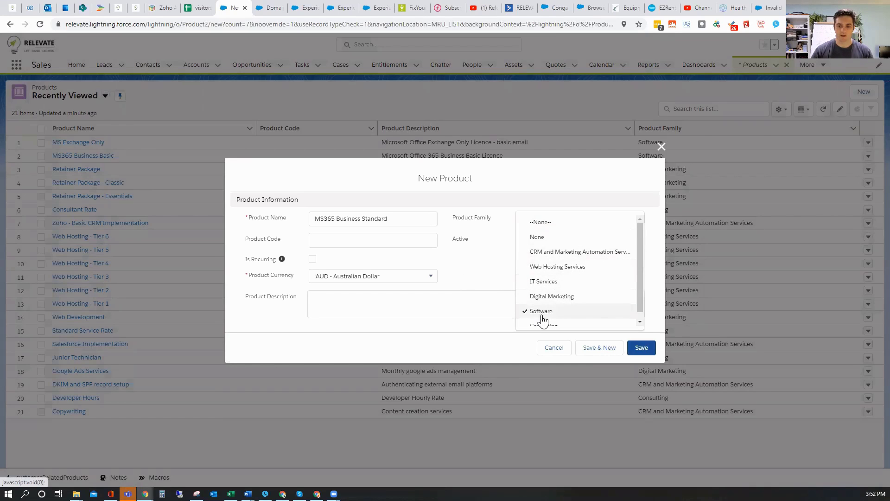
{"action": "left_click", "coordinate": [509, 245]}
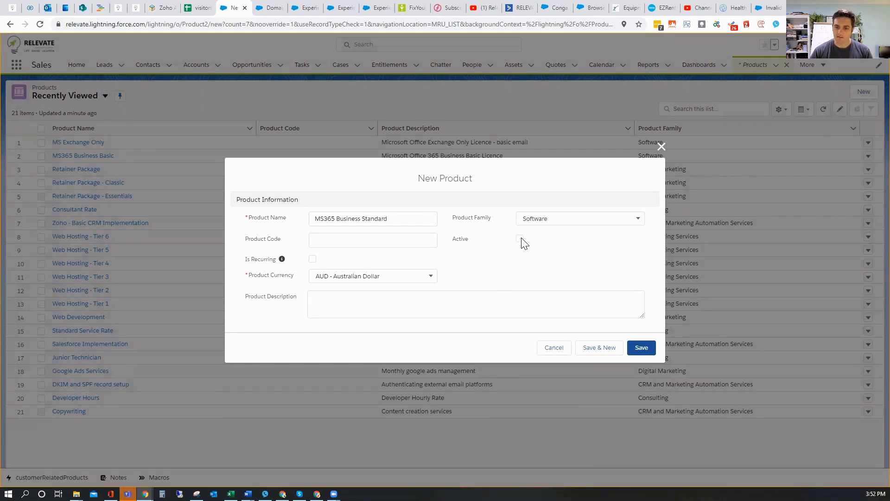
Mark it active and recurring in AUD, add the Microsoft 365 Business Standard Licence description, and save.
{"action": "left_click", "coordinate": [519, 240]}
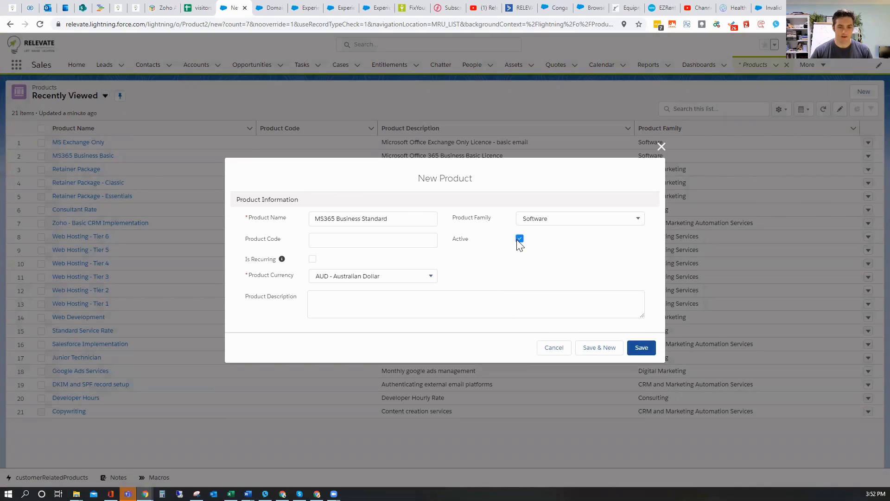
{"action": "mouse_move", "coordinate": [276, 261]}
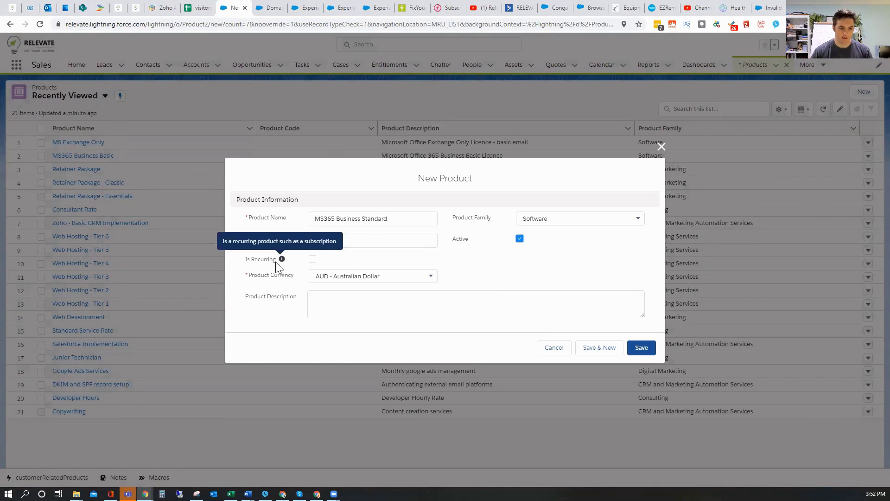
{"action": "left_click", "coordinate": [313, 260]}
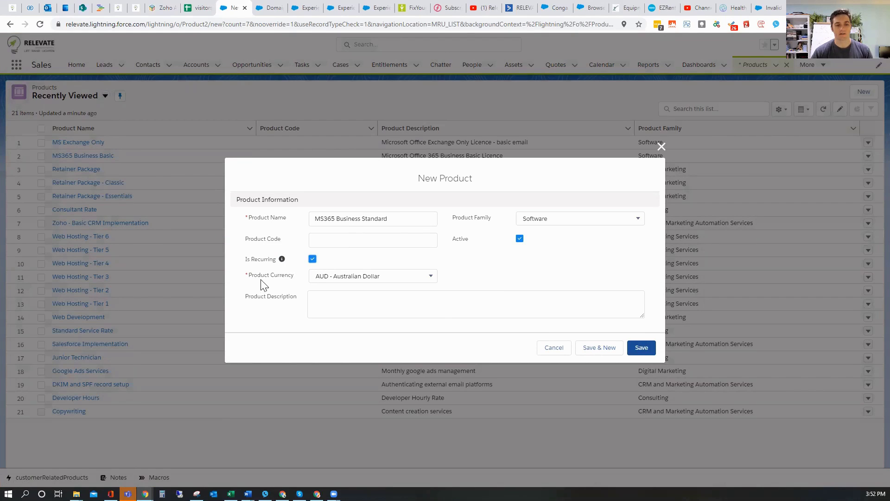
{"action": "left_click", "coordinate": [413, 280]}
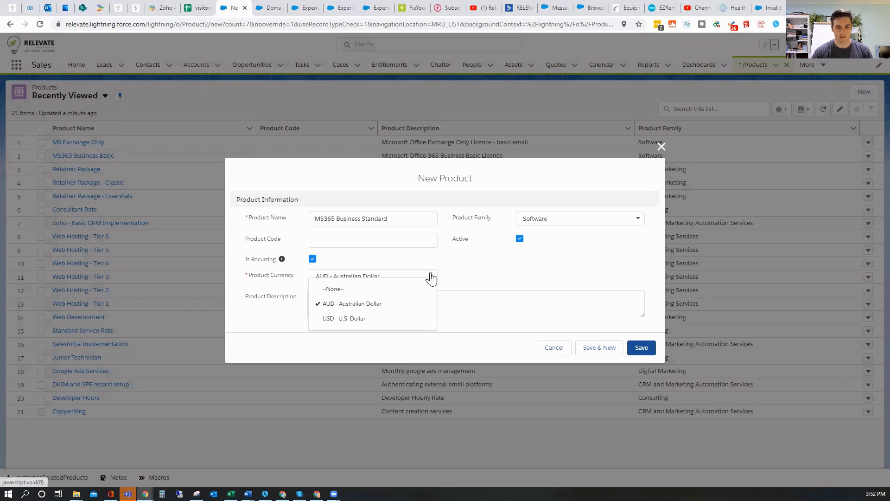
{"action": "left_click", "coordinate": [429, 277]}
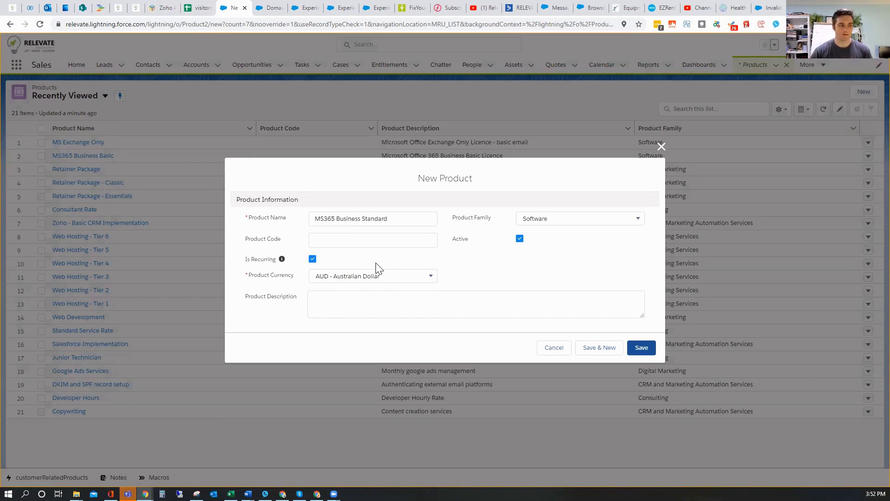
{"action": "left_click", "coordinate": [328, 296]}
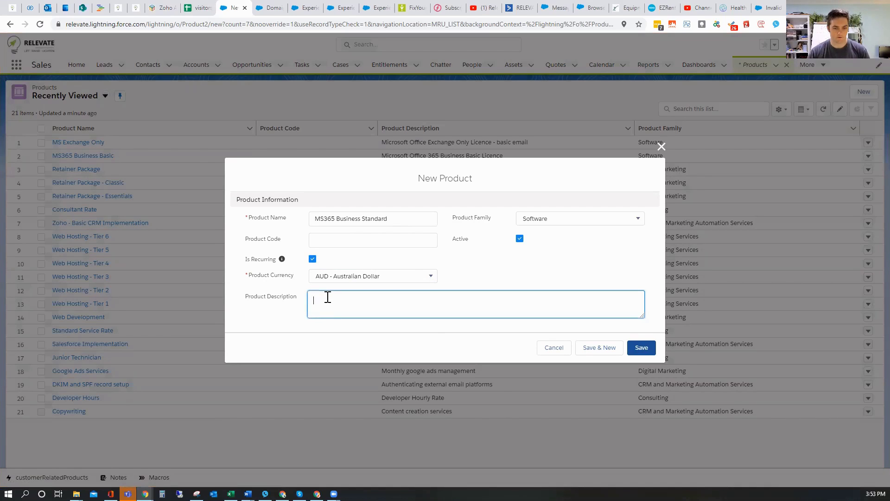
{"action": "key", "text": "ctrl+v"}
{"action": "key", "text": "ctrl+z"}
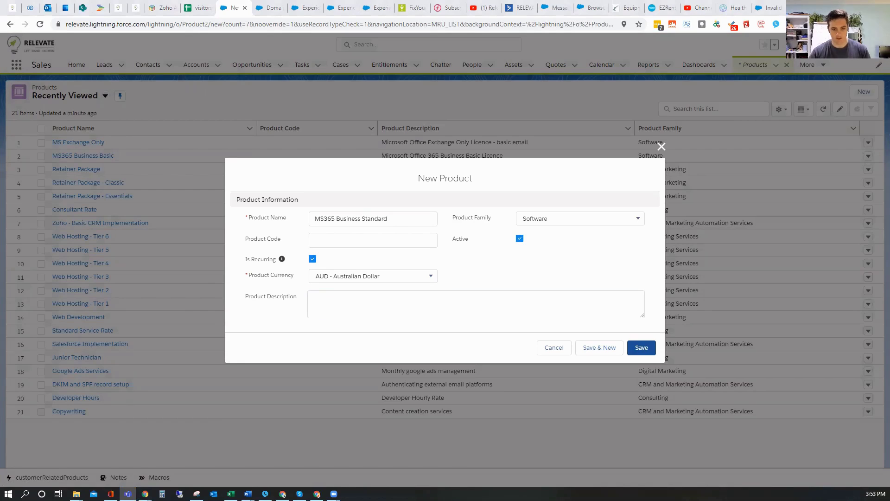
{"action": "left_click", "coordinate": [373, 307]}
{"action": "key", "text": "ctrl+v"}
{"action": "left_click", "coordinate": [641, 348]}
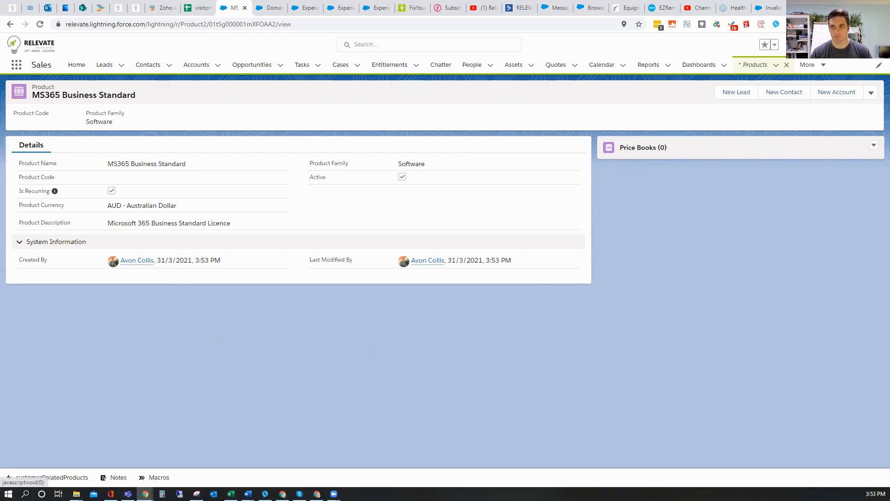
Open the Price Books actions on the MS365 Business Standard product record.
{"action": "left_click", "coordinate": [820, 45]}
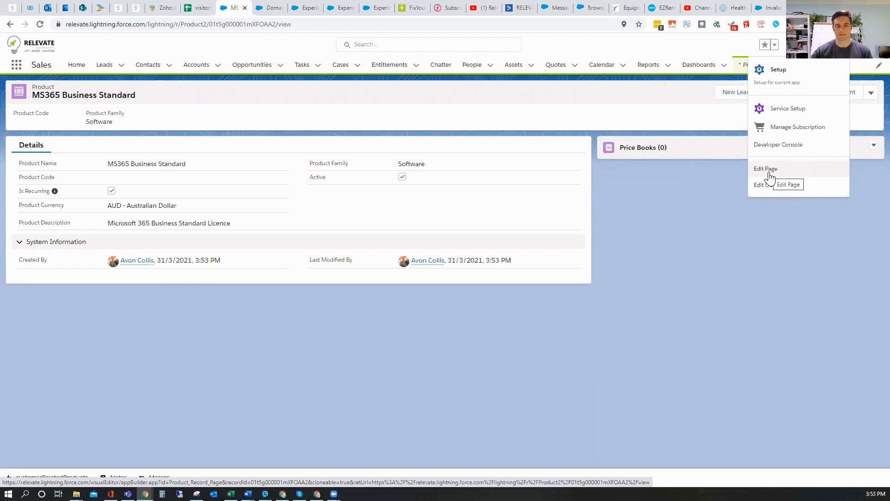
{"action": "left_click", "coordinate": [539, 307]}
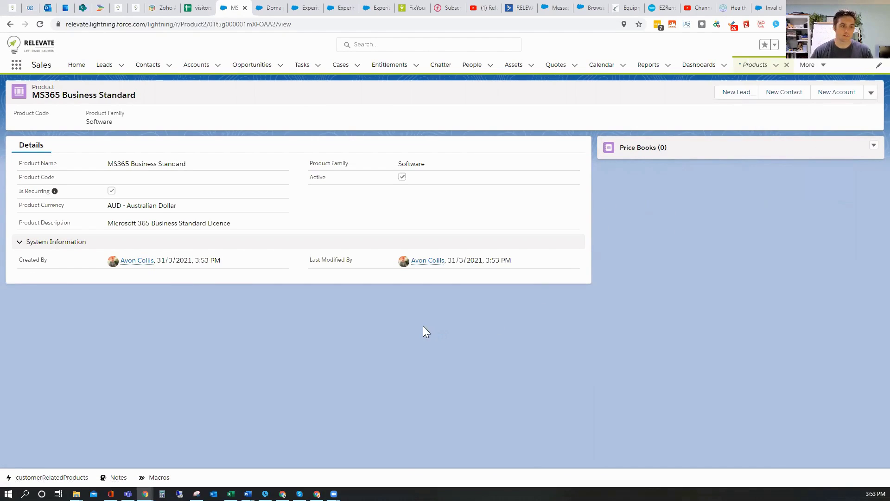
{"action": "left_click", "coordinate": [874, 146]}
Add a standard price entry with list price 26.90 in AUD - Australian Dollar.
{"action": "left_click", "coordinate": [841, 167]}
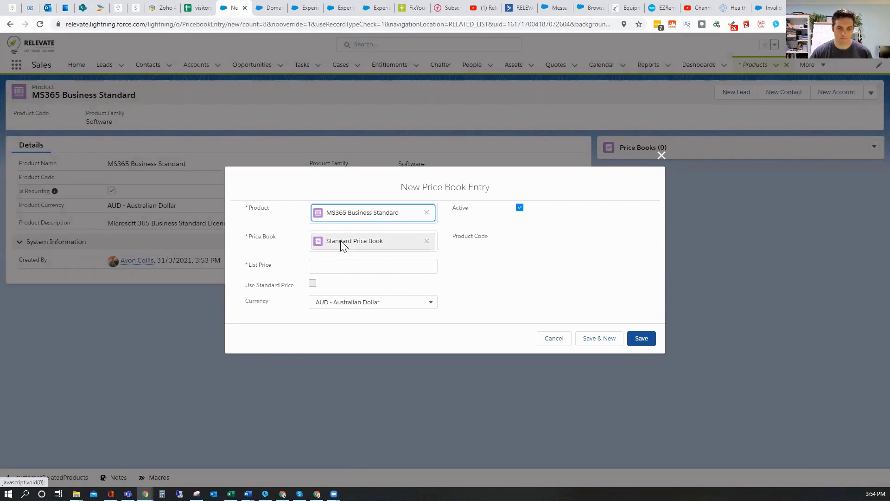
{"action": "left_click", "coordinate": [326, 268]}
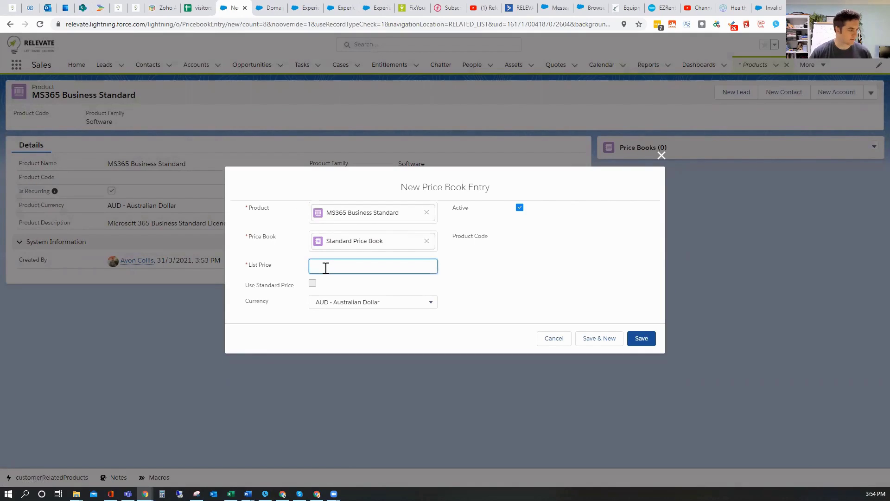
{"action": "type", "text": "26.90"}
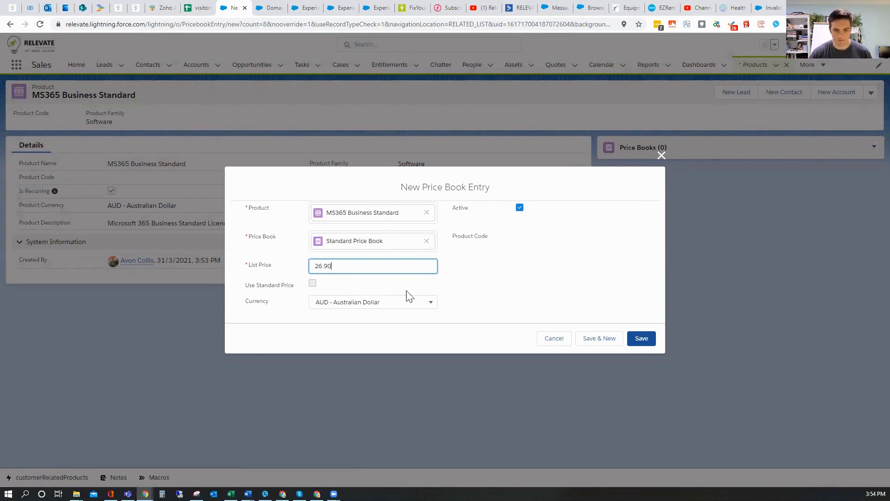
{"action": "left_click", "coordinate": [368, 306]}
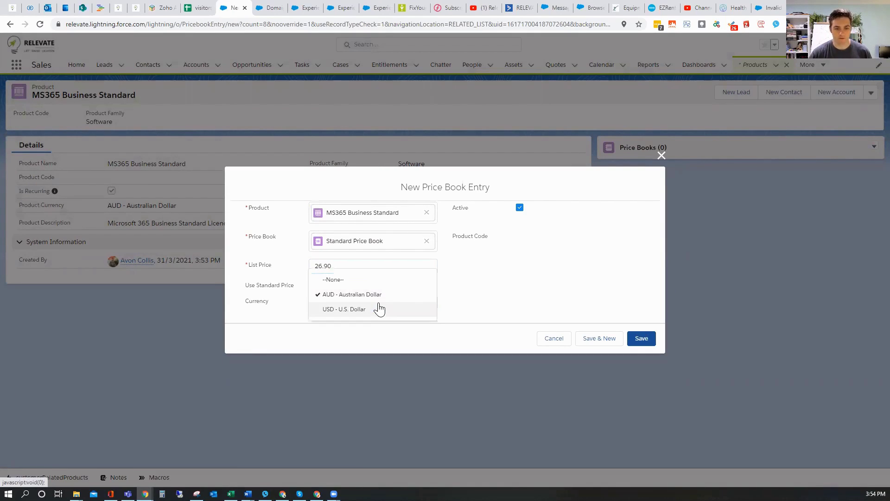
{"action": "left_click", "coordinate": [482, 308]}
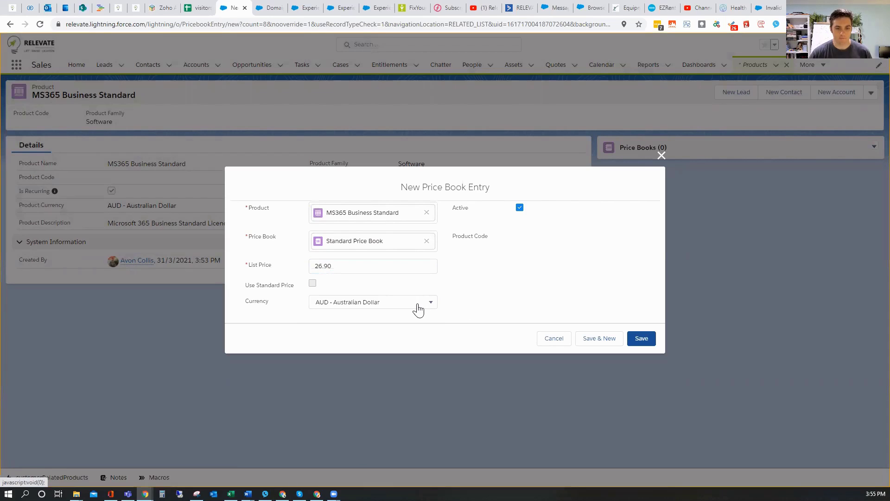
{"action": "left_click", "coordinate": [370, 307]}
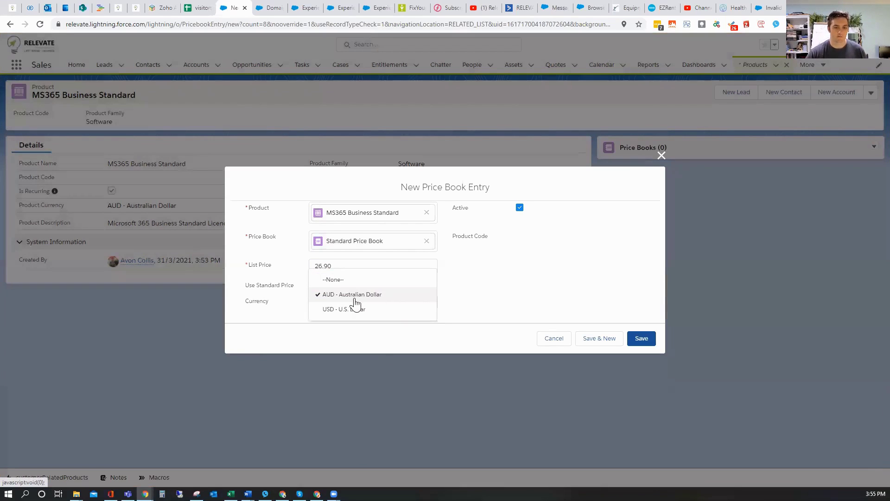
{"action": "left_click", "coordinate": [483, 301]}
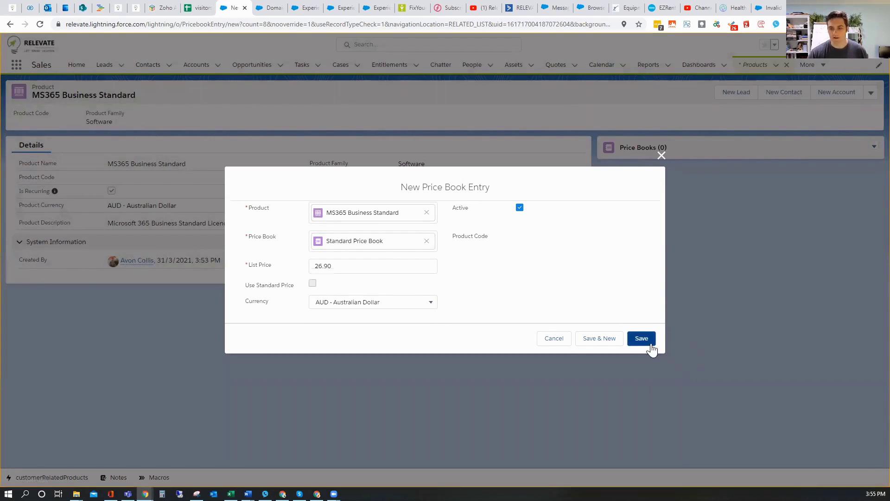
Save the standard price, then start adding the product to the AUD Price Book with AUD currency.
{"action": "left_click", "coordinate": [645, 343]}
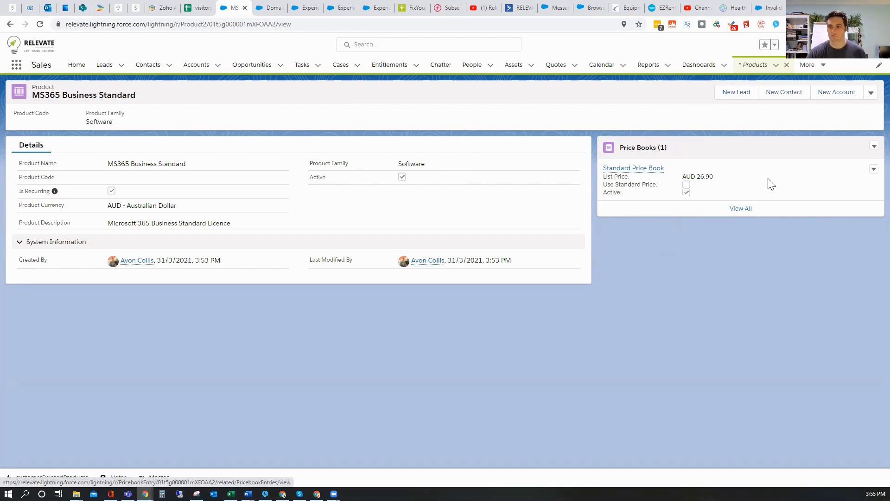
{"action": "left_click", "coordinate": [874, 146]}
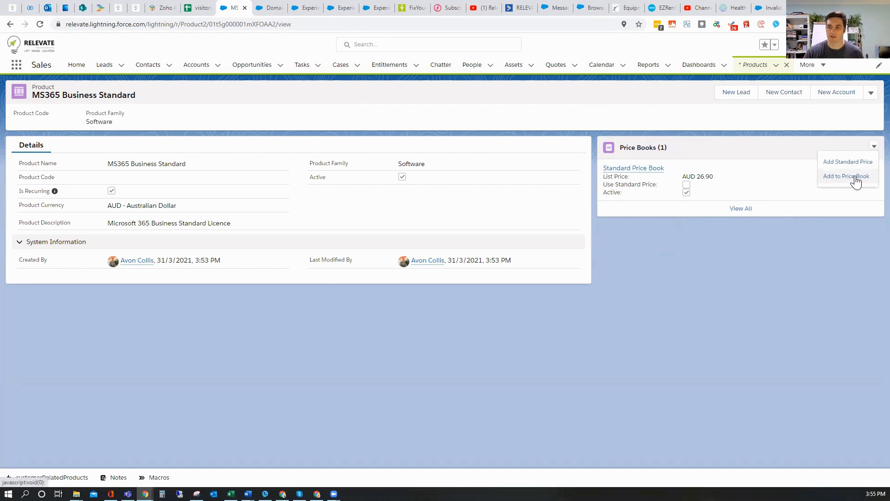
{"action": "left_click", "coordinate": [856, 177]}
{"action": "left_click", "coordinate": [360, 254]}
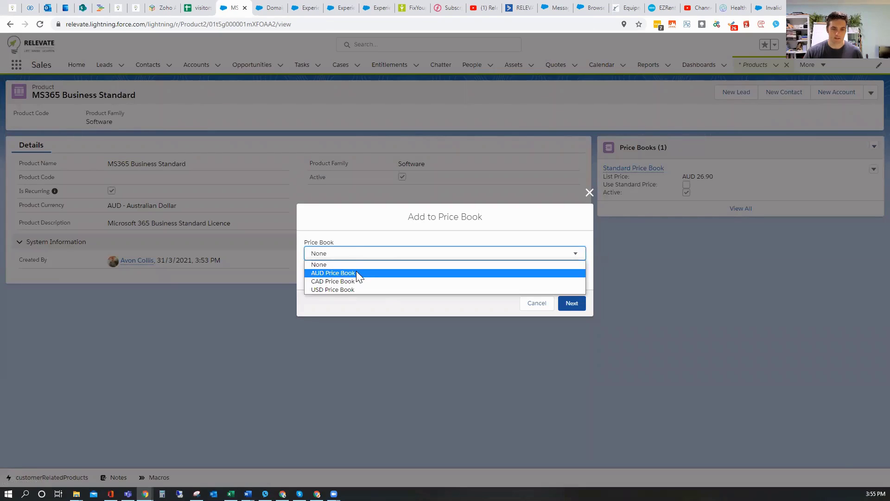
{"action": "left_click", "coordinate": [356, 272]}
{"action": "left_click", "coordinate": [353, 276]}
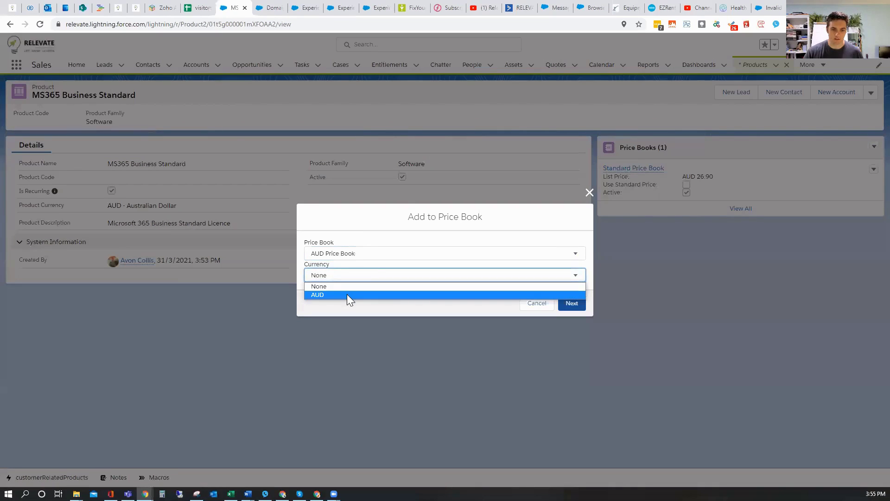
{"action": "left_click", "coordinate": [347, 294]}
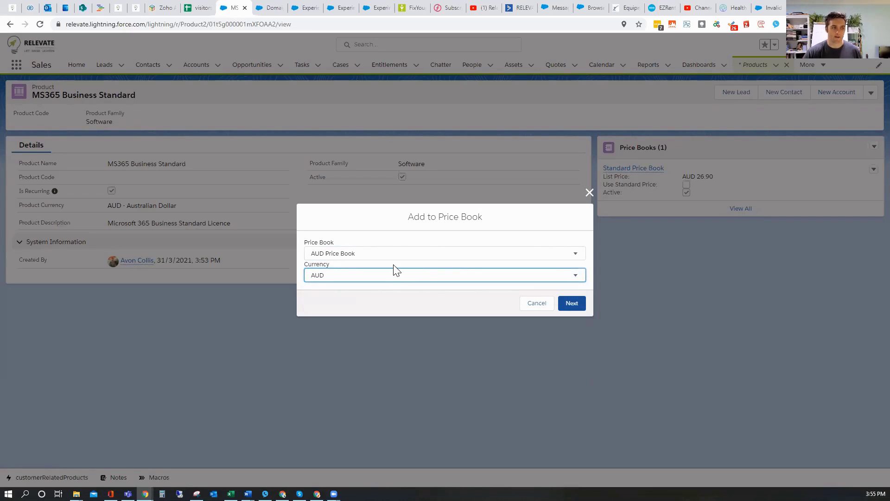
Save the AUD Price Book entry using the standard 26.90 price, then view all price books.
{"action": "left_click", "coordinate": [570, 304]}
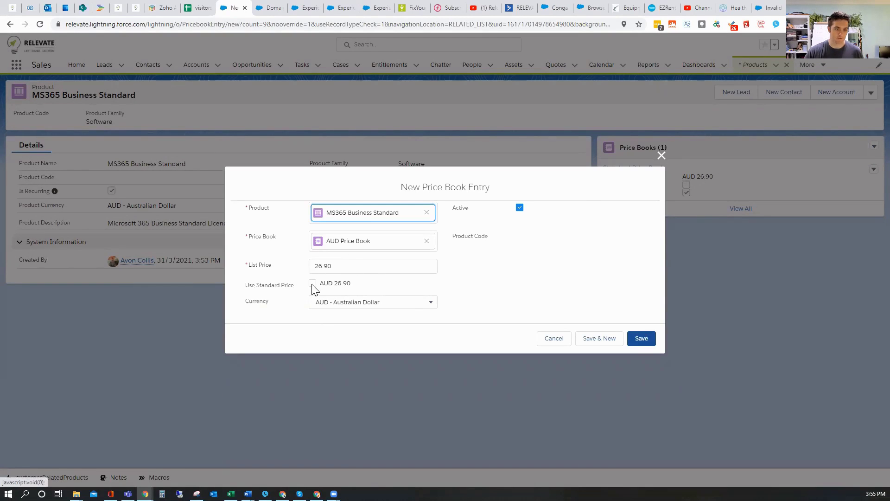
{"action": "left_click", "coordinate": [313, 284]}
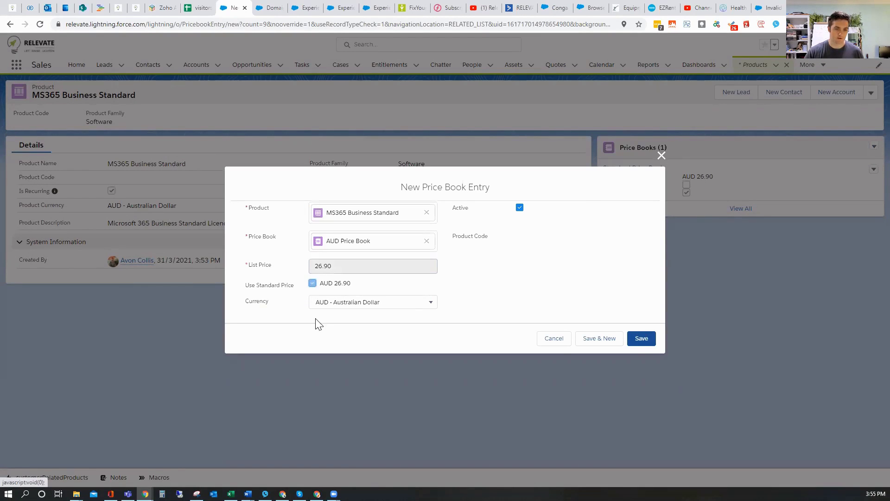
{"action": "left_click", "coordinate": [645, 341]}
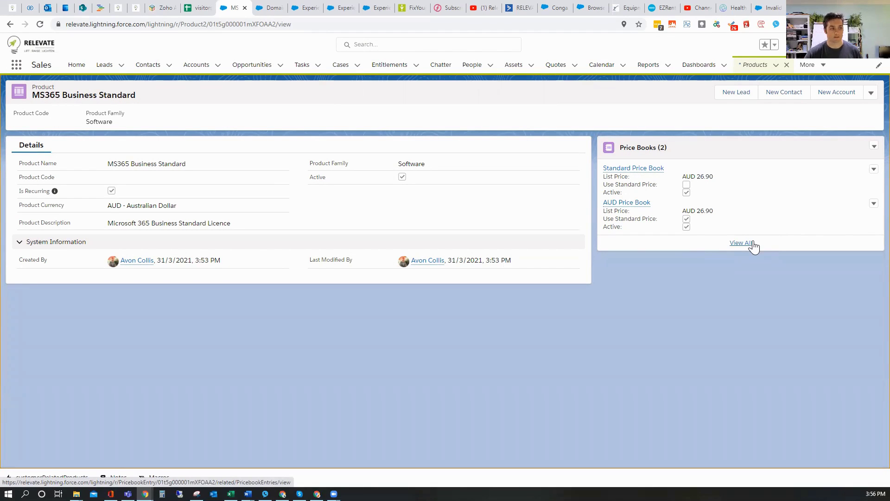
{"action": "left_click", "coordinate": [874, 146]}
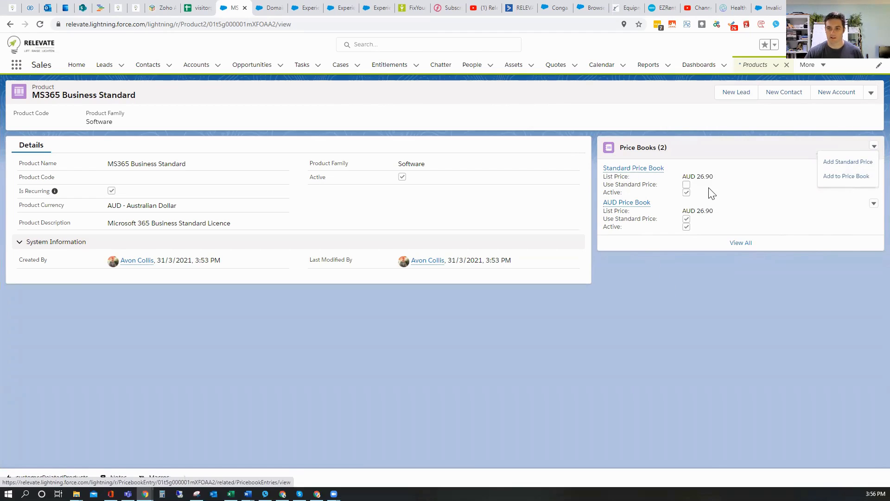
{"action": "left_click", "coordinate": [741, 243]}
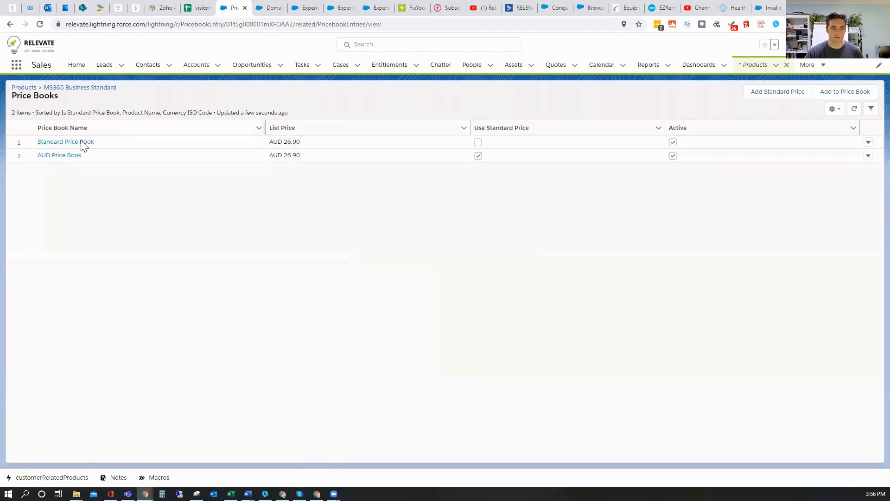
Try adding MS365 Business Standard to the USD Price Book, then cancel since only AUD is offered.
{"action": "left_click", "coordinate": [77, 88]}
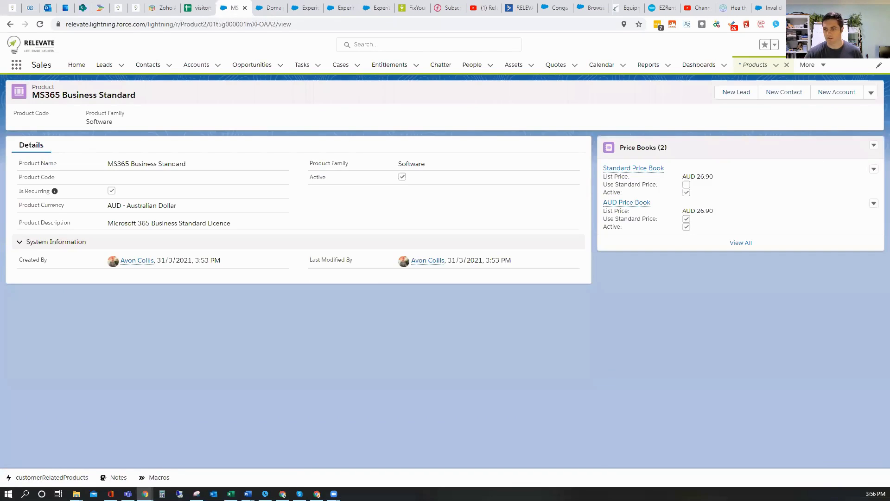
{"action": "left_click", "coordinate": [874, 145]}
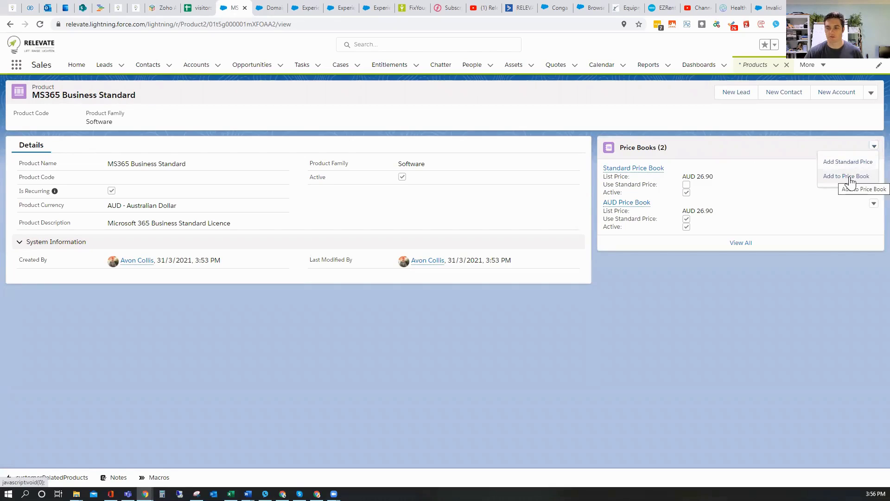
{"action": "left_click", "coordinate": [850, 178]}
{"action": "left_click", "coordinate": [352, 254]}
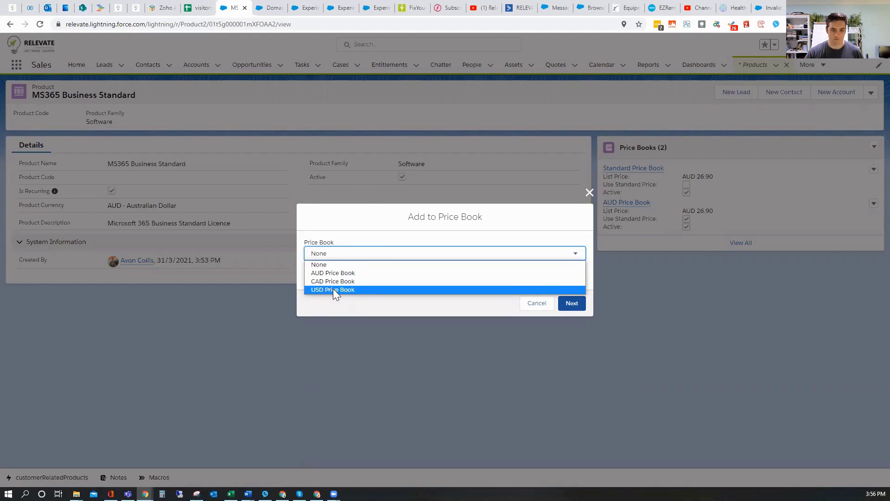
{"action": "left_click", "coordinate": [333, 289]}
{"action": "left_click", "coordinate": [356, 276]}
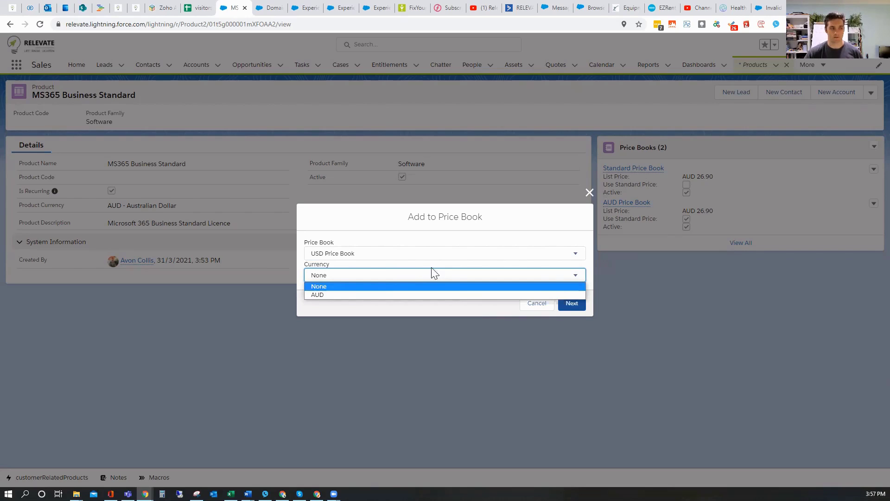
{"action": "left_click", "coordinate": [538, 306]}
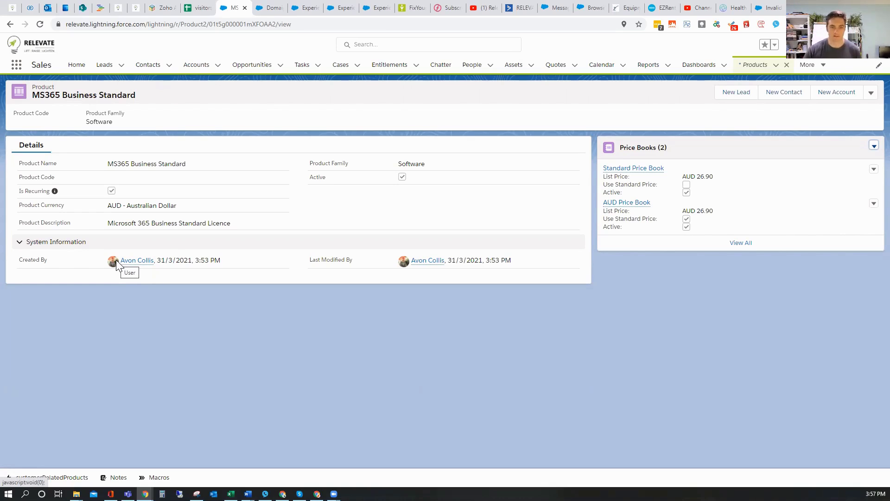
Search for 'test' and open the test account record.
{"action": "left_click", "coordinate": [258, 69]}
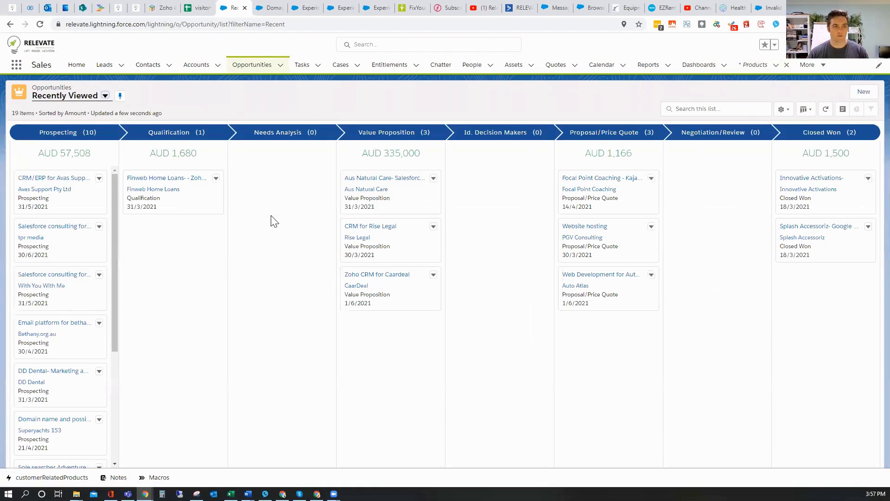
{"action": "left_click", "coordinate": [365, 44]}
{"action": "type", "text": "test"}
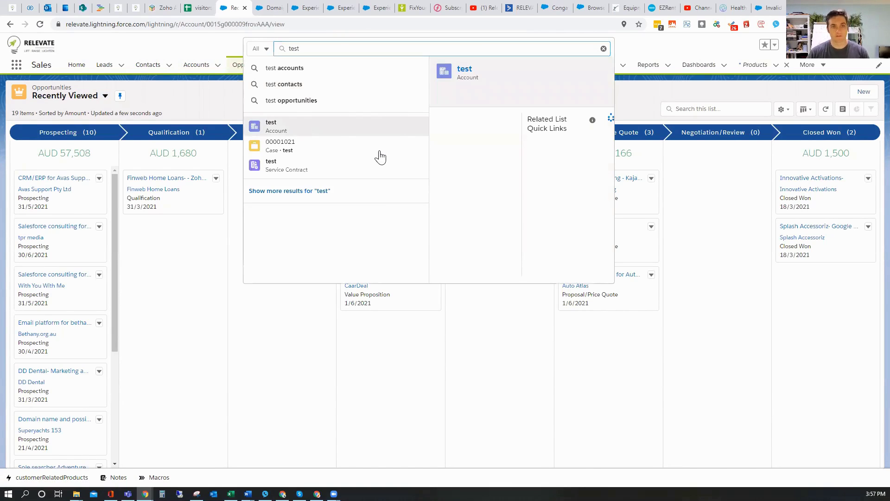
{"action": "key", "text": "Return"}
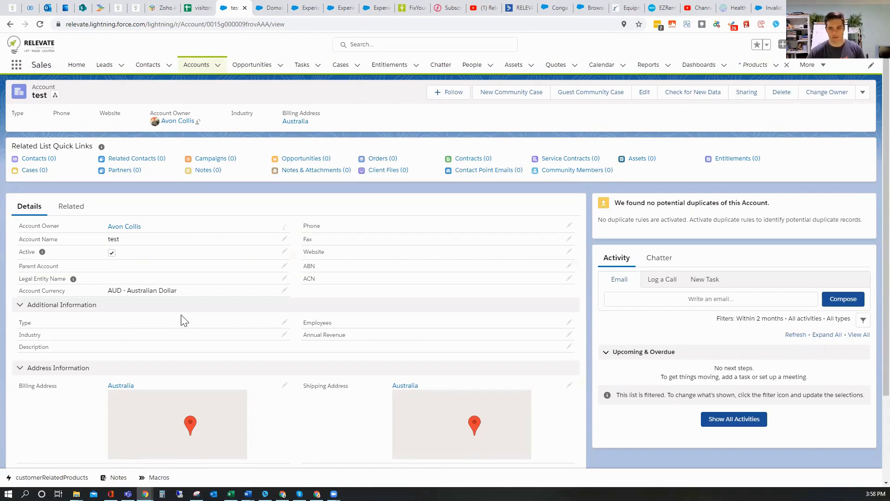
{"action": "scroll", "coordinate": [183, 318], "scroll_direction": "down", "scroll_amount": 3}
{"action": "scroll", "coordinate": [181, 318], "scroll_direction": "up", "scroll_amount": 3}
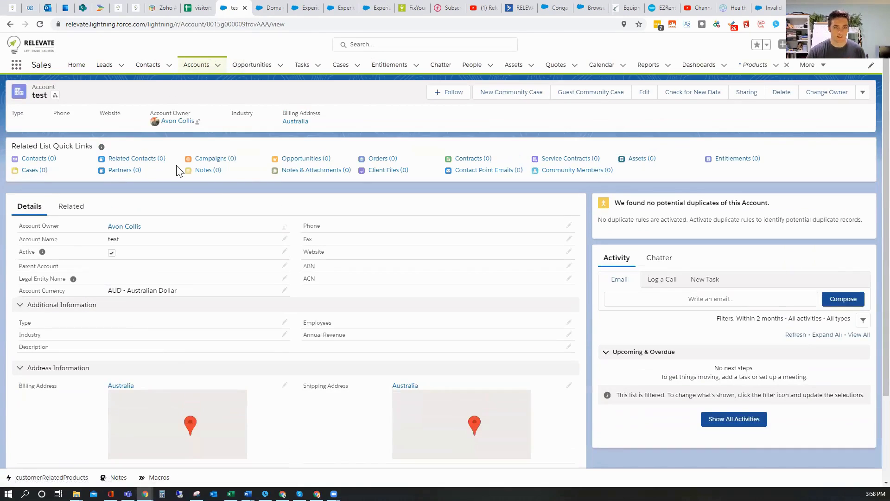
Show the test account's related records and scroll down to its Opportunities list.
{"action": "mouse_move", "coordinate": [288, 162]}
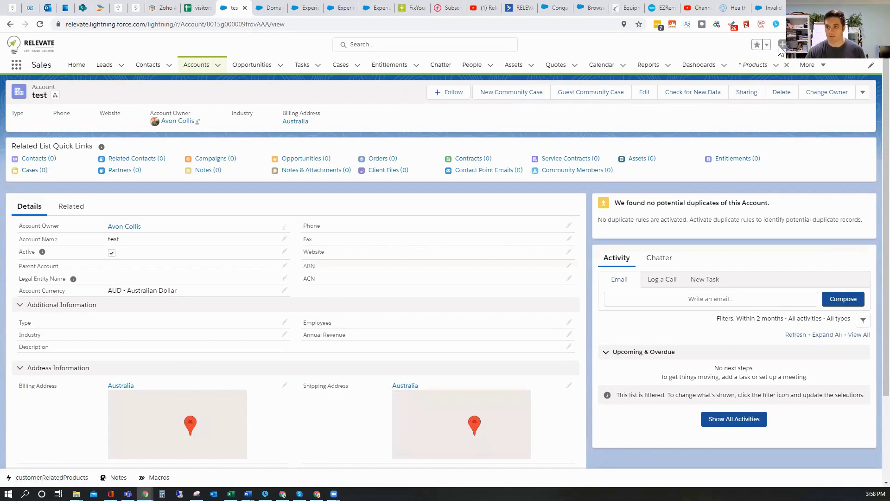
{"action": "left_click", "coordinate": [782, 45]}
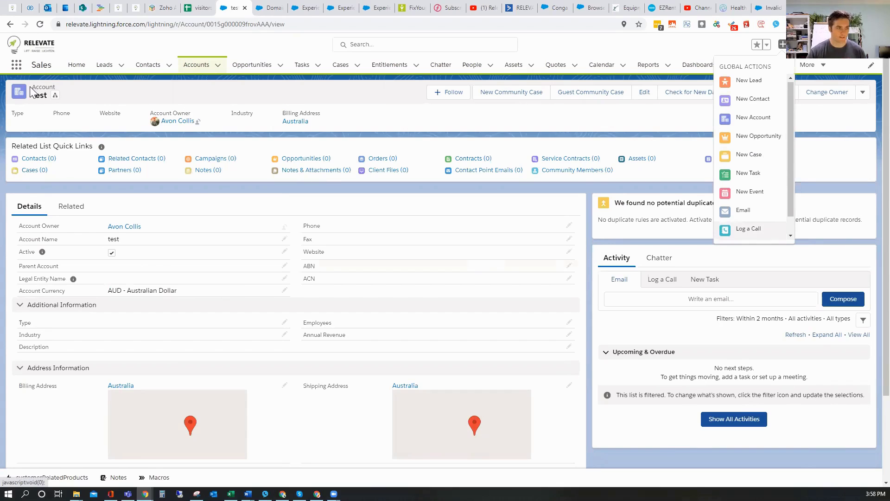
{"action": "left_click", "coordinate": [647, 166]}
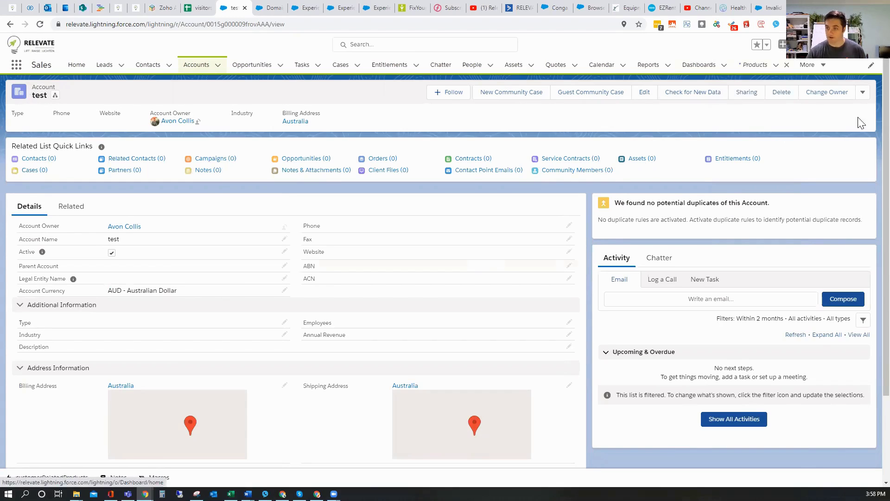
{"action": "left_click", "coordinate": [863, 92]}
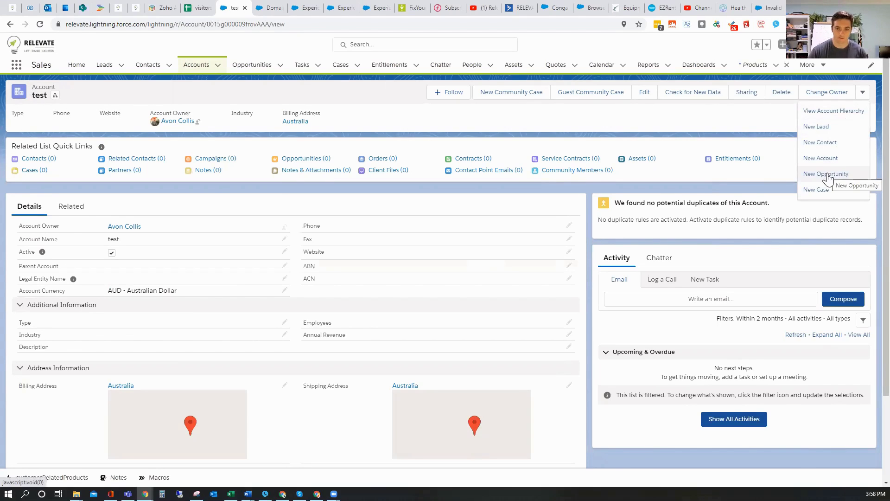
{"action": "left_click", "coordinate": [71, 206]}
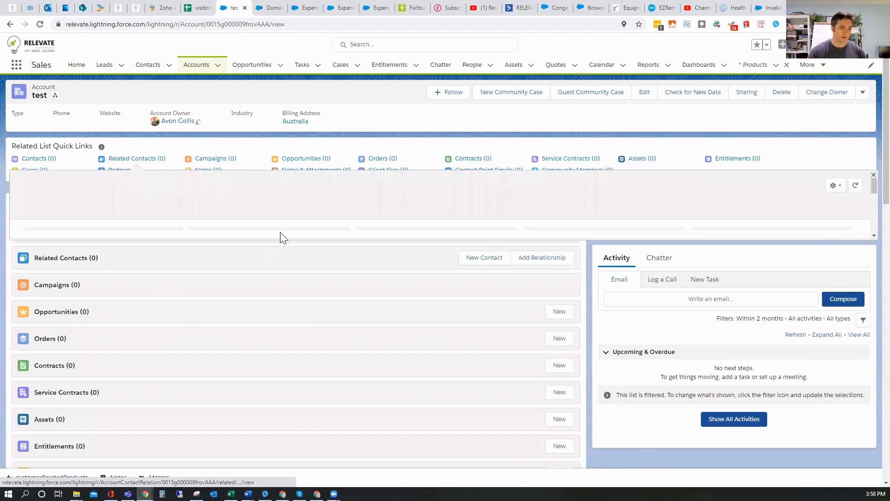
{"action": "scroll", "coordinate": [182, 291], "scroll_direction": "down", "scroll_amount": 1}
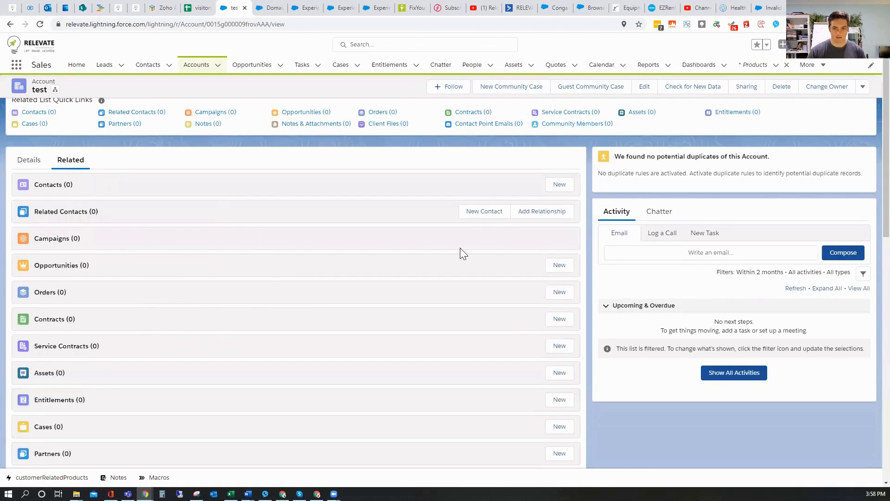
Save opportunity 'test' with close date 31/3/2021, stage Needs Analysis and type None.
{"action": "left_click", "coordinate": [560, 265]}
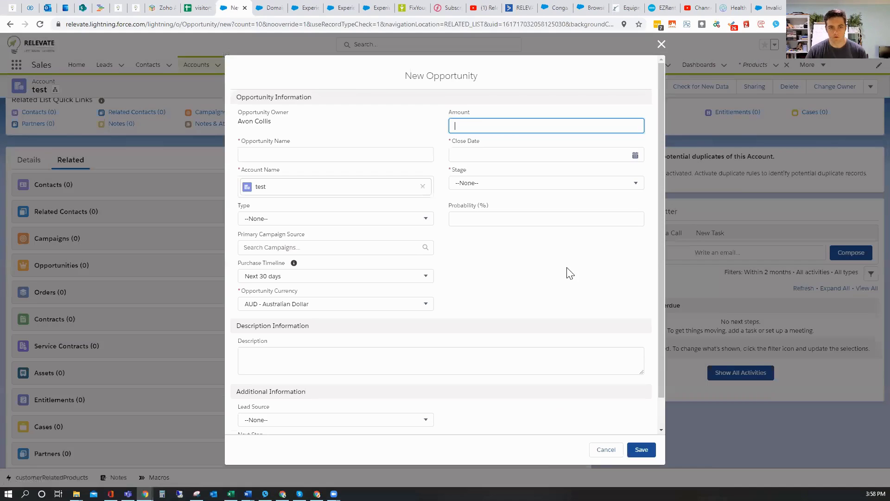
{"action": "left_click", "coordinate": [292, 155]}
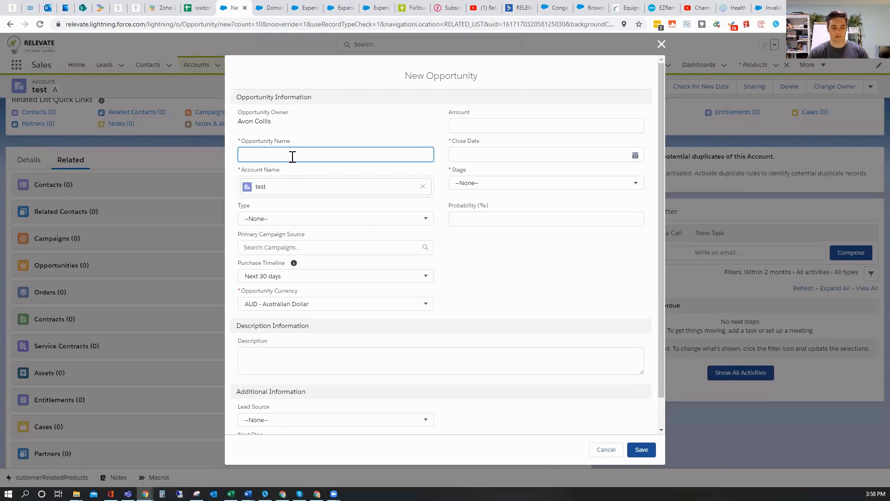
{"action": "left_click", "coordinate": [487, 156]}
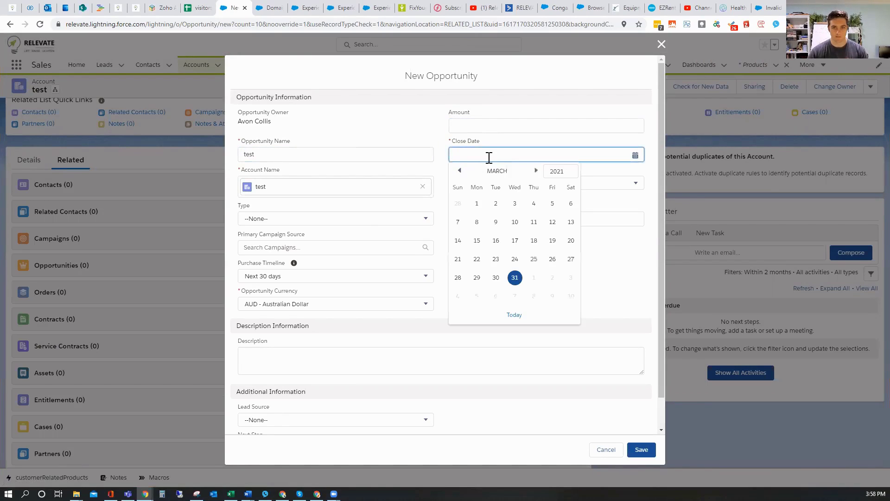
{"action": "left_click", "coordinate": [514, 277]}
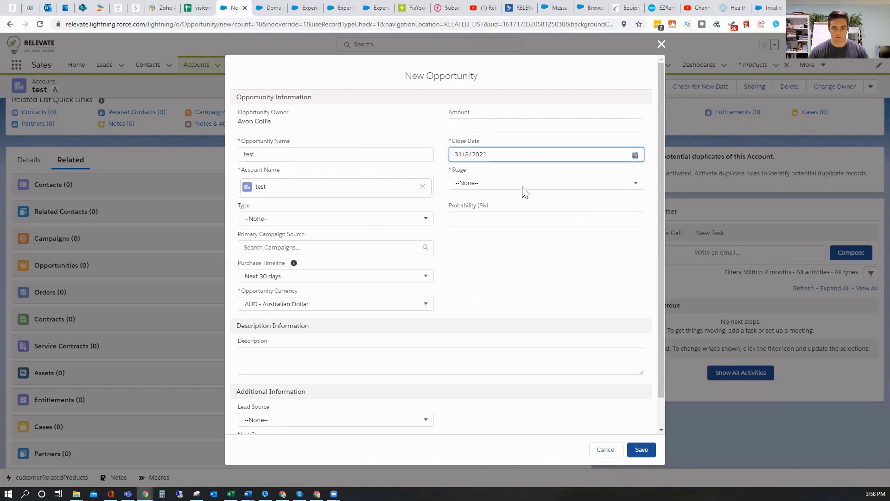
{"action": "left_click", "coordinate": [487, 183]}
{"action": "left_click", "coordinate": [525, 248]}
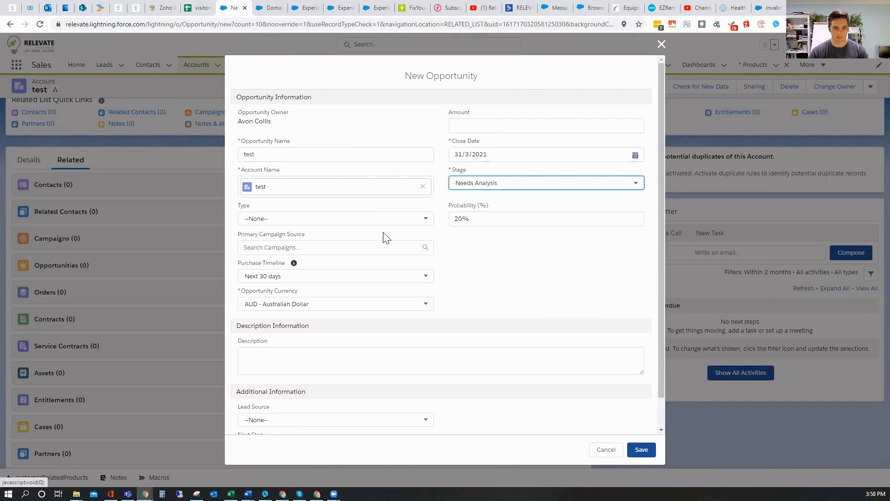
{"action": "left_click", "coordinate": [328, 222]}
{"action": "left_click", "coordinate": [516, 286]}
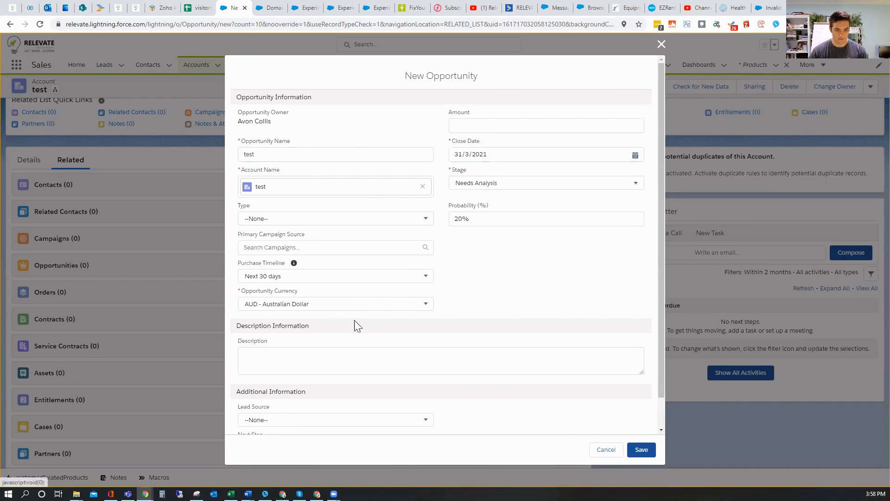
{"action": "scroll", "coordinate": [491, 348], "scroll_direction": "down", "scroll_amount": 1}
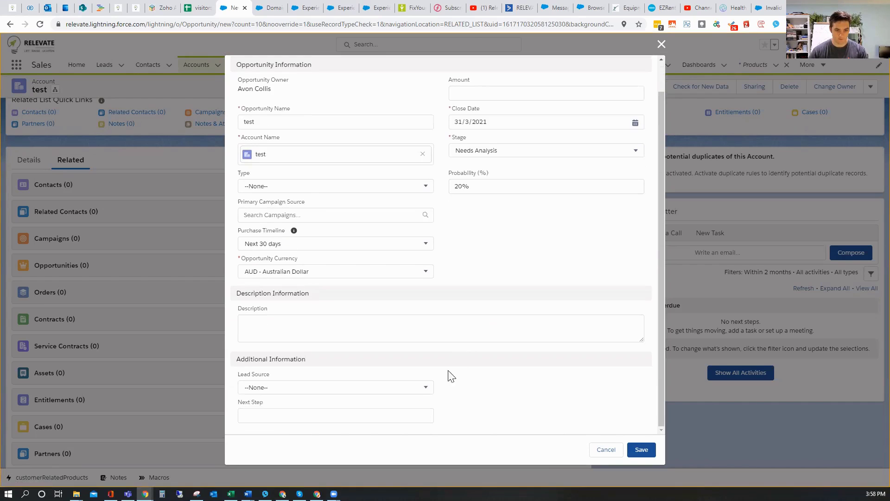
{"action": "left_click", "coordinate": [639, 449]}
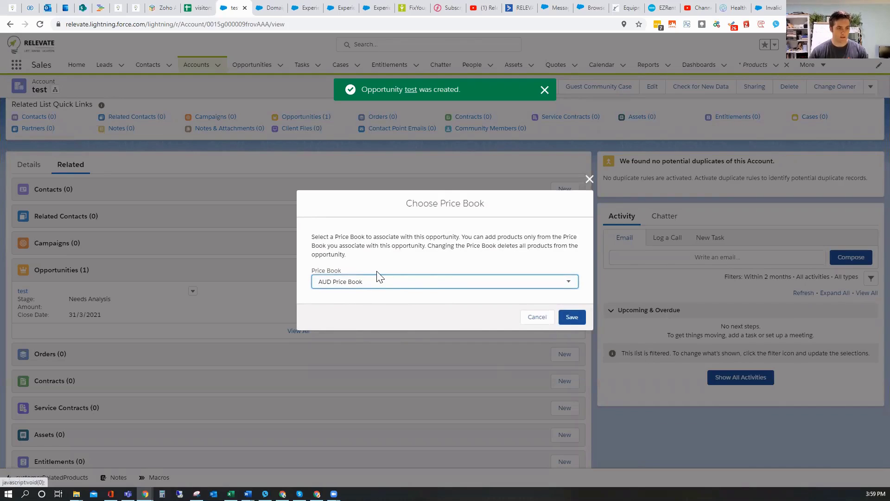
Confirm AUD Price Book for the opportunity, glance at the MS365 entry, then return to the account.
{"action": "left_click", "coordinate": [371, 283]}
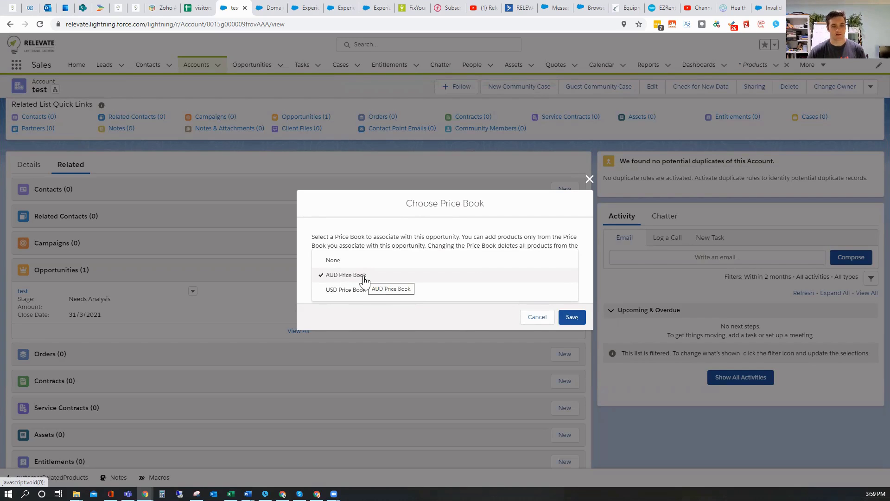
{"action": "left_click", "coordinate": [364, 279]}
{"action": "left_click", "coordinate": [574, 319]}
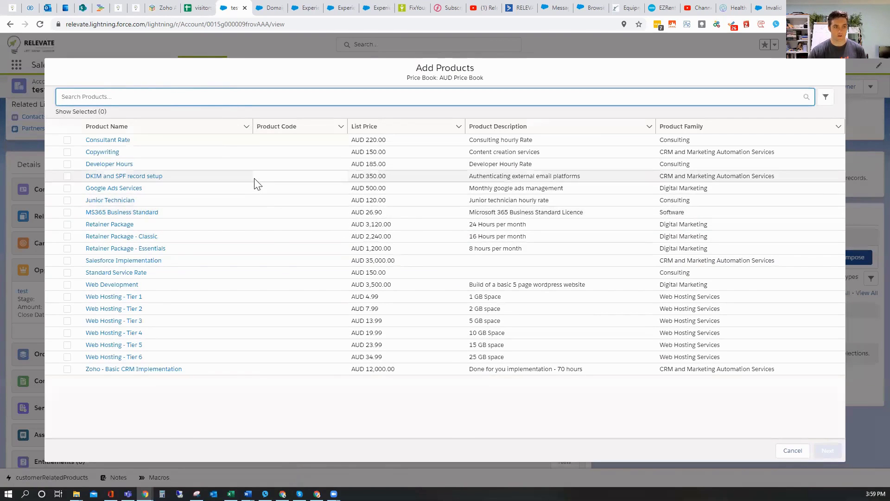
{"action": "left_click", "coordinate": [133, 213]}
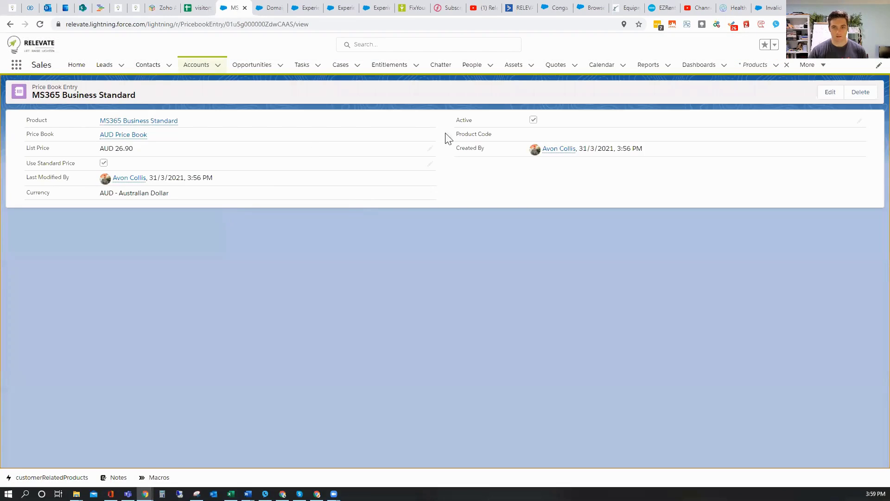
{"action": "left_click", "coordinate": [12, 24]}
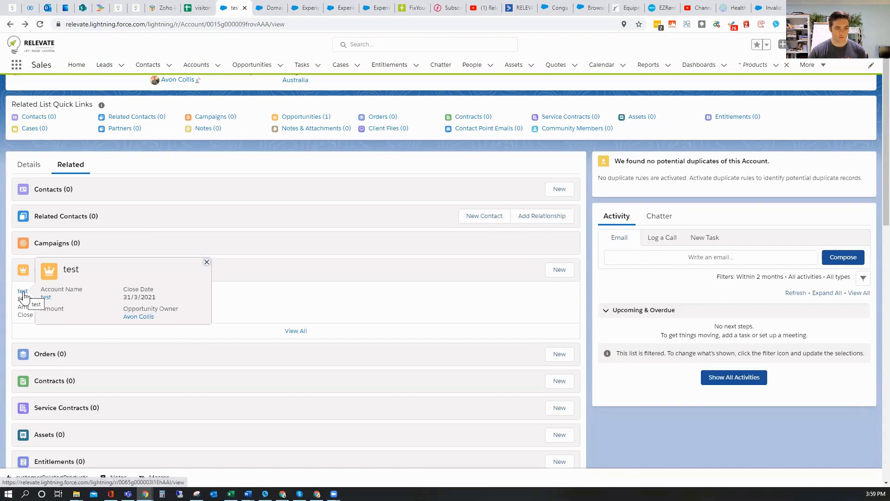
On the test opportunity's products, choose MS365 Business Standard to add.
{"action": "left_click", "coordinate": [23, 295]}
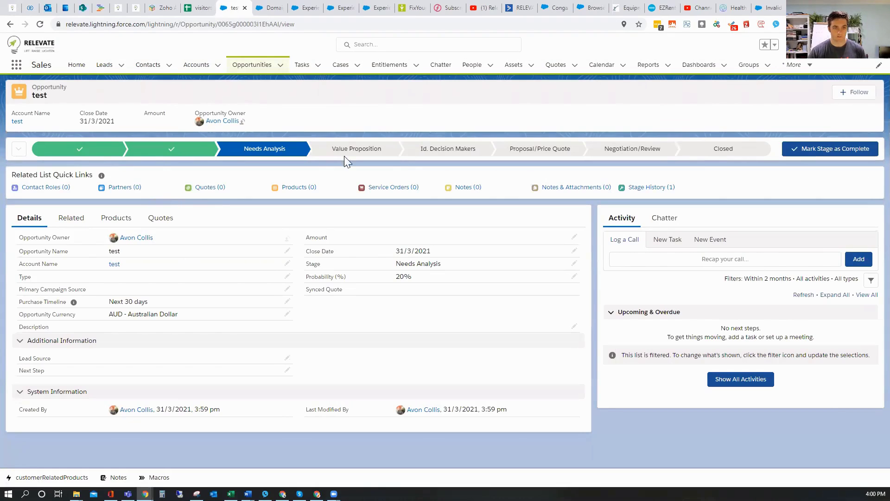
{"action": "left_click", "coordinate": [116, 218]}
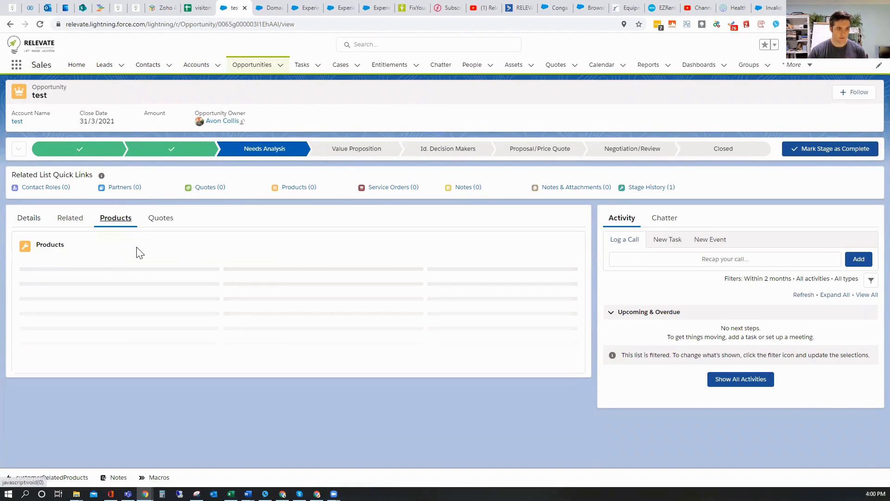
{"action": "left_click", "coordinate": [478, 245]}
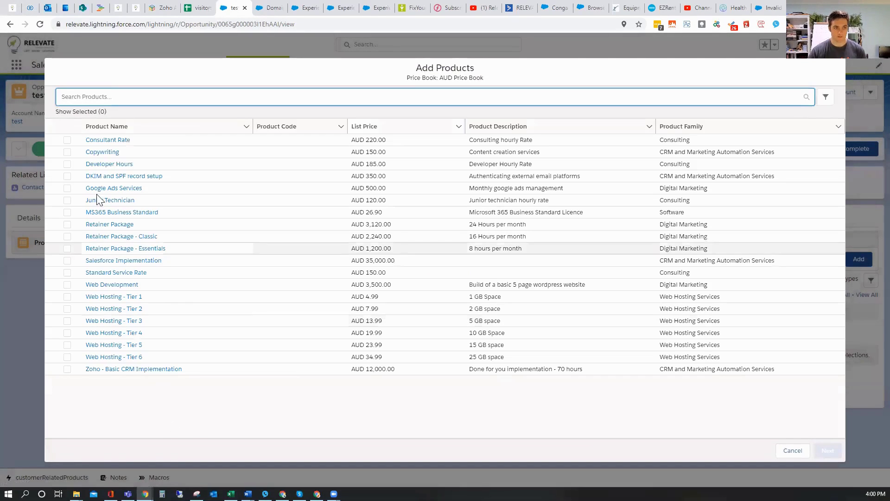
{"action": "left_click", "coordinate": [68, 212]}
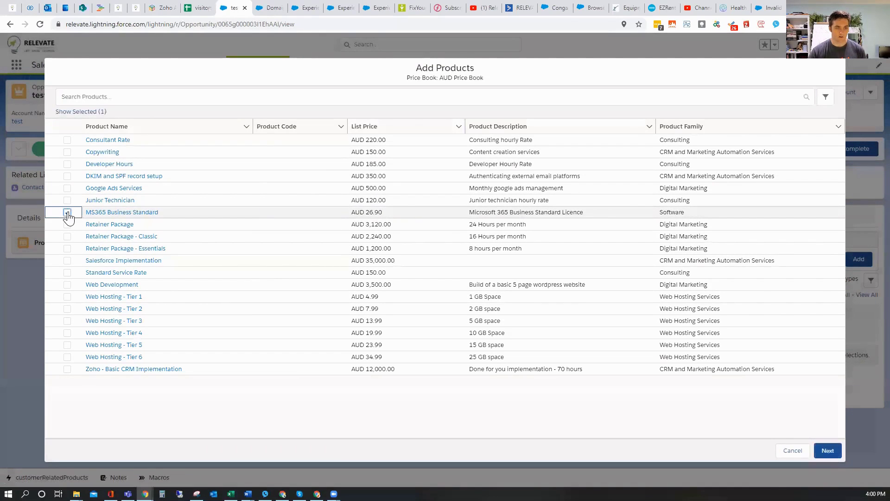
{"action": "left_click", "coordinate": [820, 457]}
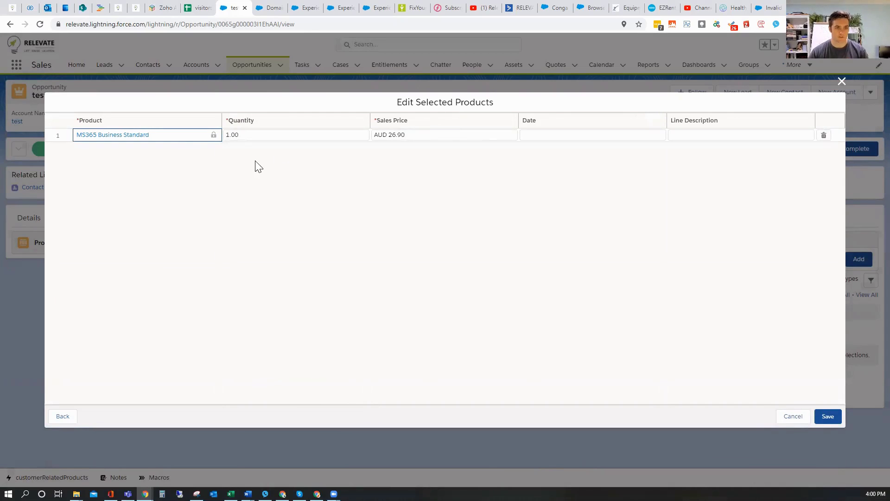
Set quantity 5, price 25.9, date 31/3/2021, description 'gave dollar discount for bulk purchase', and save.
{"action": "left_click", "coordinate": [229, 135]}
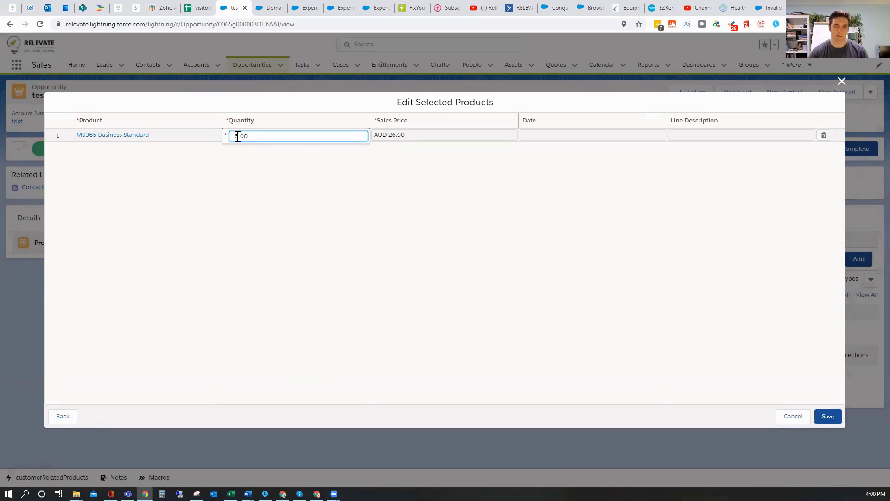
{"action": "left_click", "coordinate": [463, 131]}
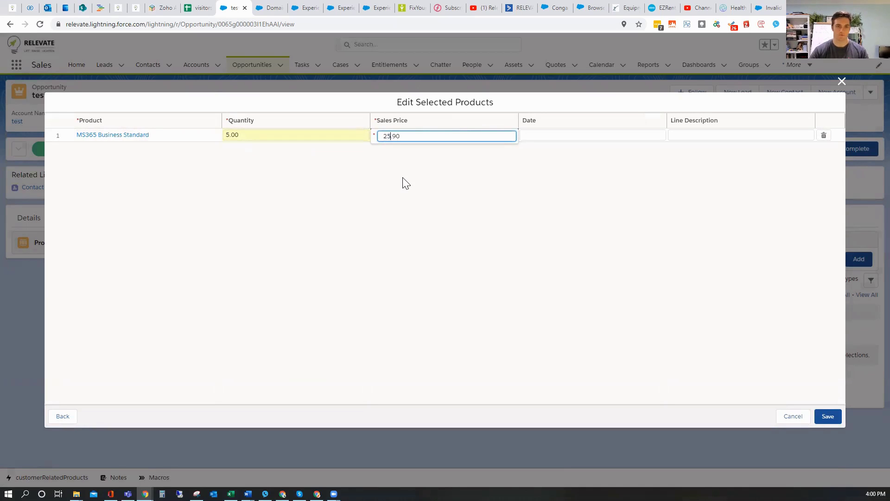
{"action": "left_click", "coordinate": [571, 135]}
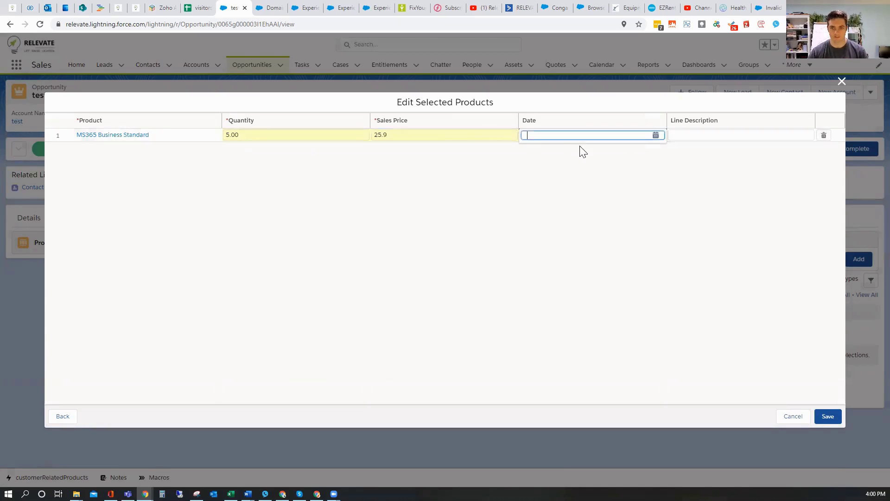
{"action": "left_click", "coordinate": [656, 136]}
{"action": "left_click", "coordinate": [588, 254]}
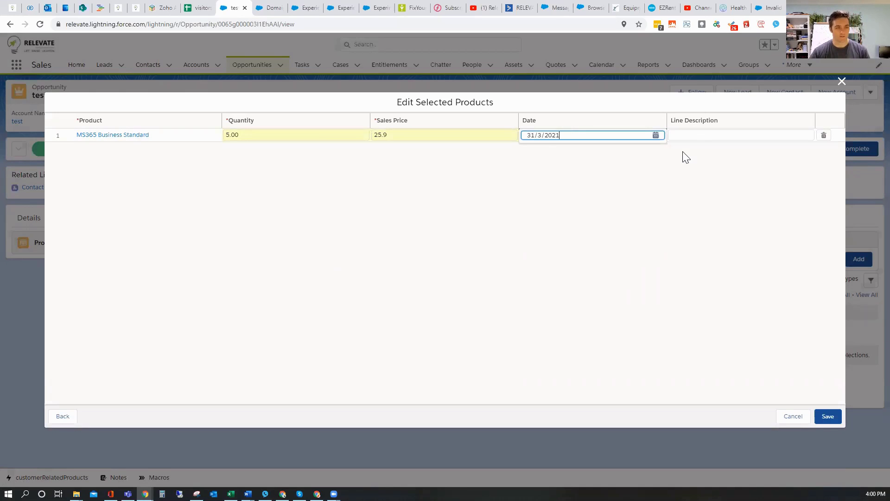
{"action": "left_click", "coordinate": [690, 135]}
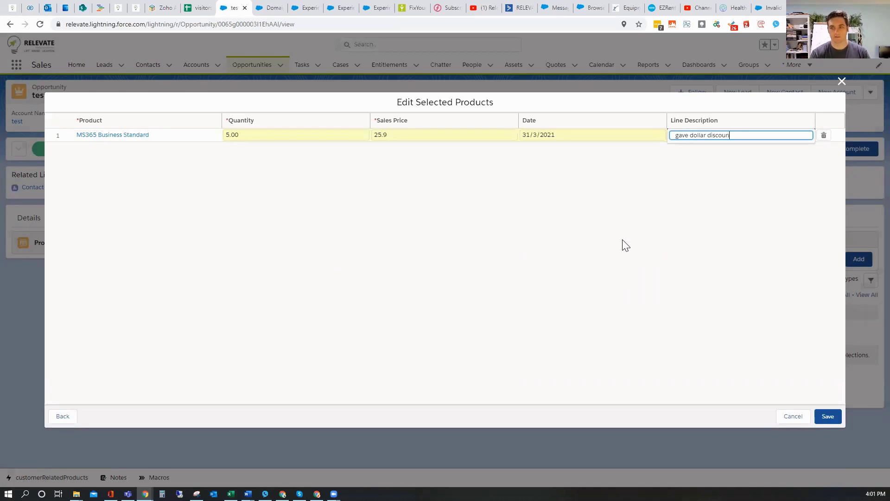
{"action": "type", "text": "gave dollar discount for bulk purchase"}
{"action": "left_click", "coordinate": [828, 416]}
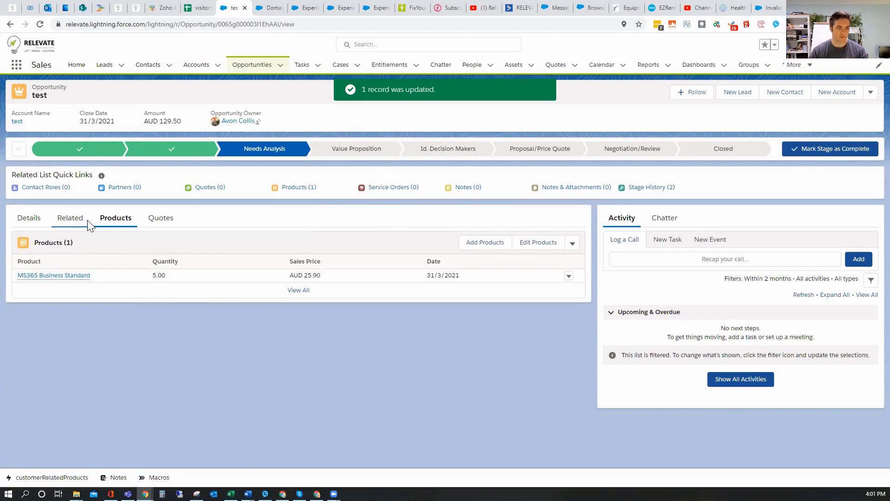
From the opportunity's Quotes list, save a new quote named 'Offic licences' and open it.
{"action": "left_click", "coordinate": [152, 218]}
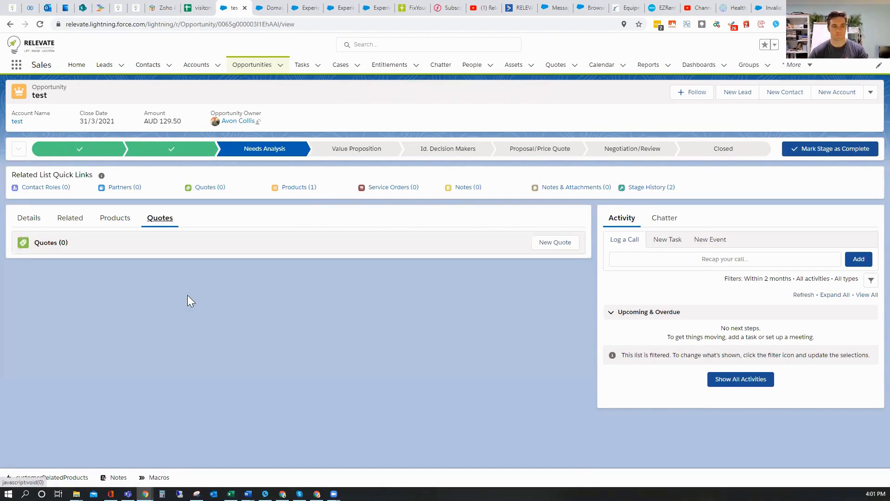
{"action": "left_click", "coordinate": [105, 222]}
{"action": "left_click", "coordinate": [157, 221]}
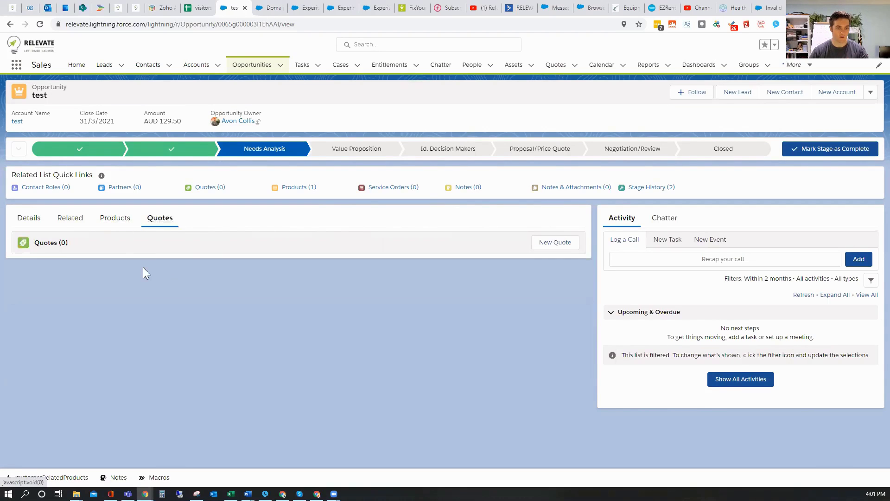
{"action": "left_click", "coordinate": [546, 246]}
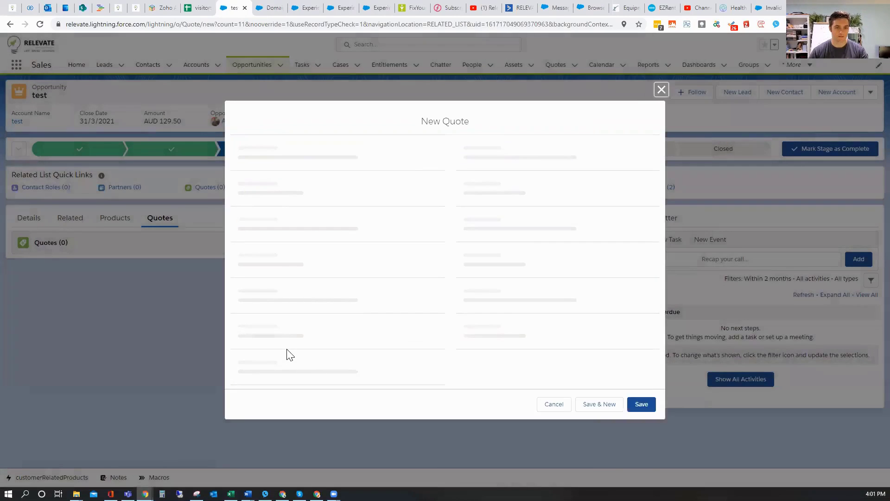
{"action": "left_click", "coordinate": [340, 137]}
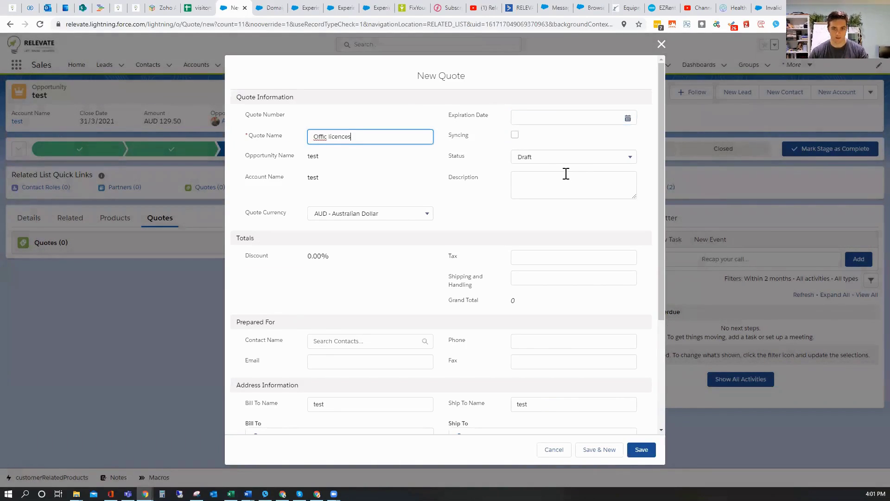
{"action": "scroll", "coordinate": [479, 290], "scroll_direction": "down", "scroll_amount": 2}
{"action": "scroll", "coordinate": [394, 168], "scroll_direction": "up", "scroll_amount": 2}
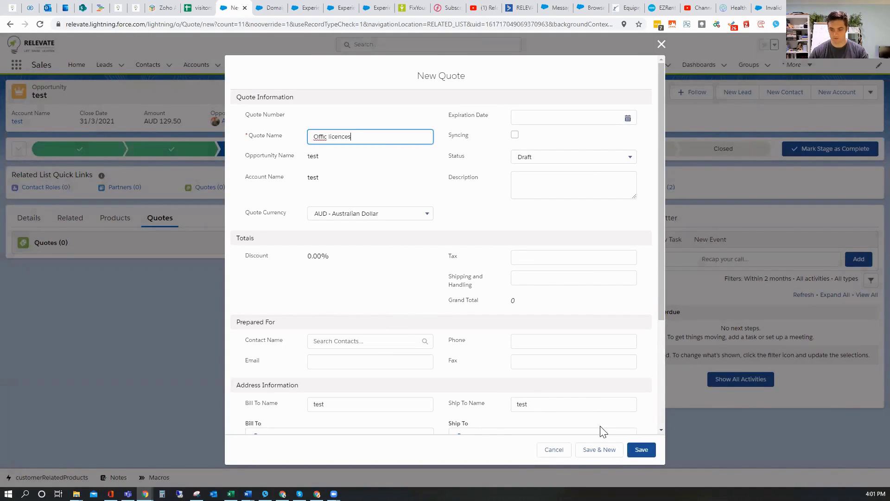
{"action": "left_click", "coordinate": [641, 449]}
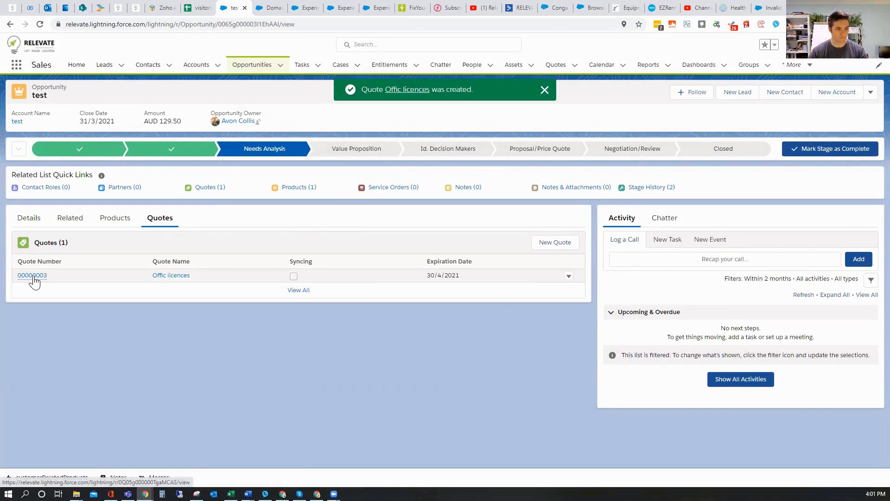
{"action": "left_click", "coordinate": [34, 276]}
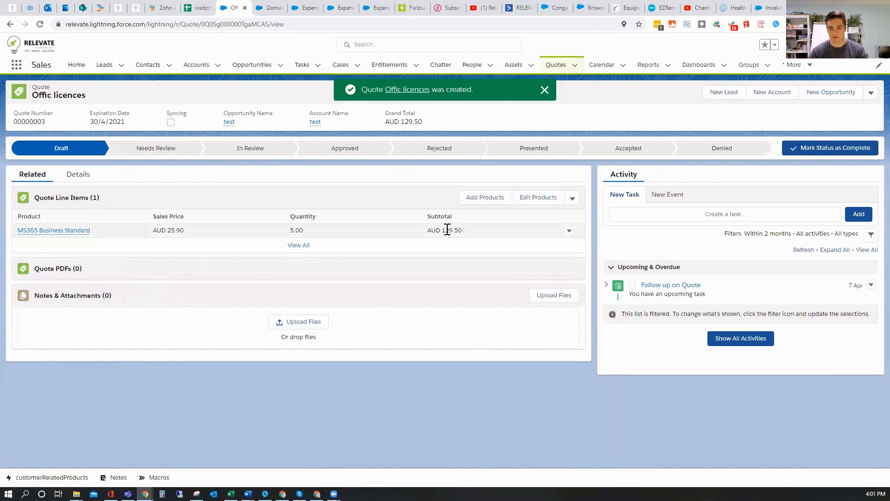
Add a Developer Hours line with quantity 1 to the Offic licences quote.
{"action": "left_click", "coordinate": [488, 200]}
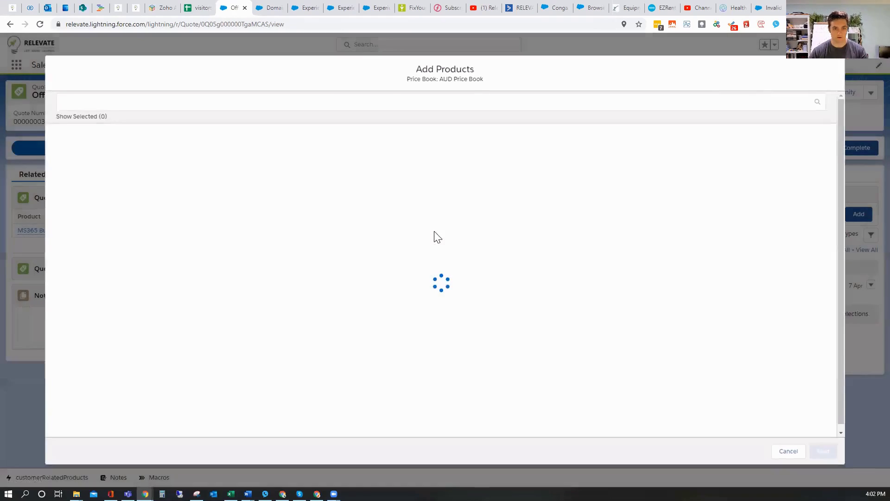
{"action": "key", "text": "Escape"}
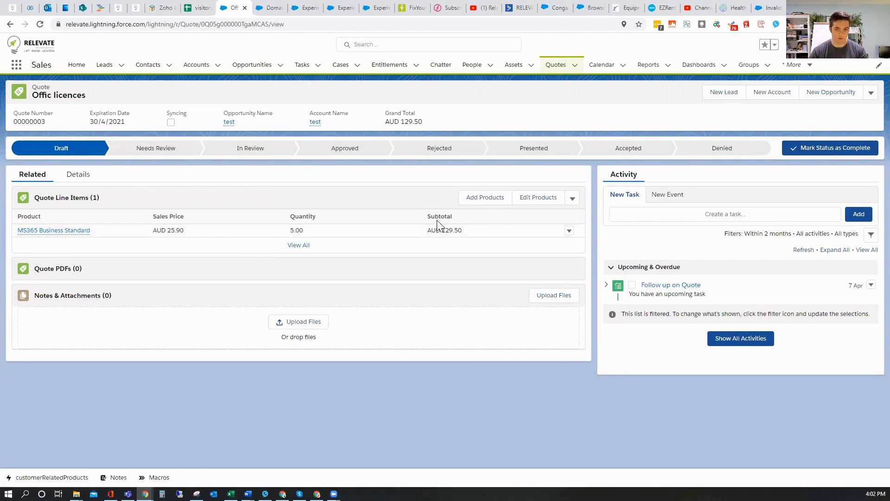
{"action": "left_click", "coordinate": [486, 198]}
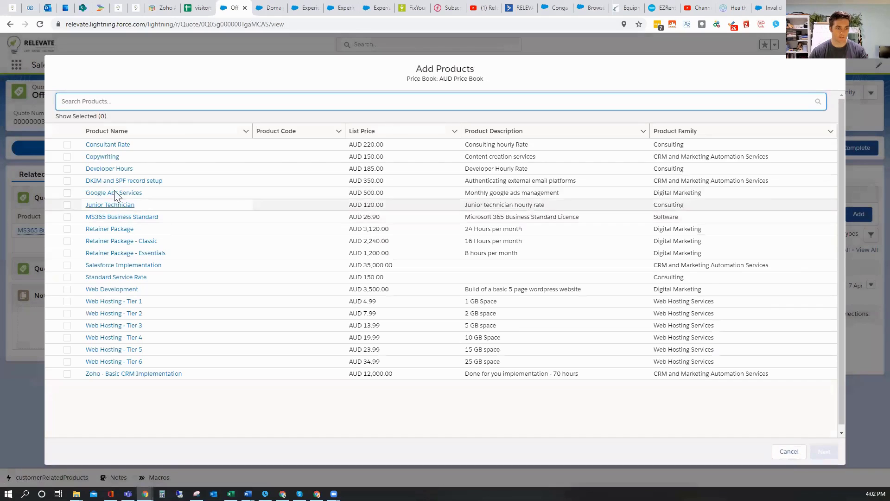
{"action": "left_click", "coordinate": [67, 170]}
{"action": "left_click", "coordinate": [824, 451]}
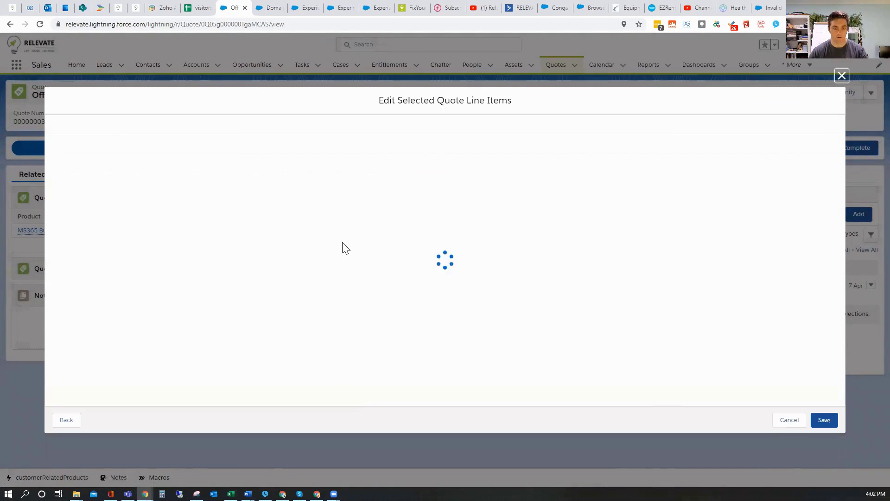
{"action": "left_click", "coordinate": [824, 420]}
{"action": "left_click", "coordinate": [560, 136]}
{"action": "type", "text": "1"}
{"action": "left_click", "coordinate": [824, 419]}
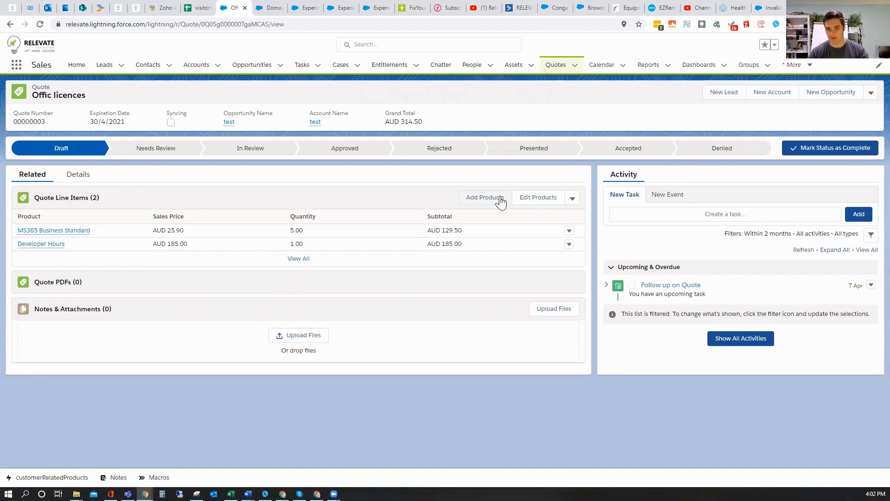
Review the Offic licences quote's Details fields, then return to its Related line items.
{"action": "left_click", "coordinate": [78, 174]}
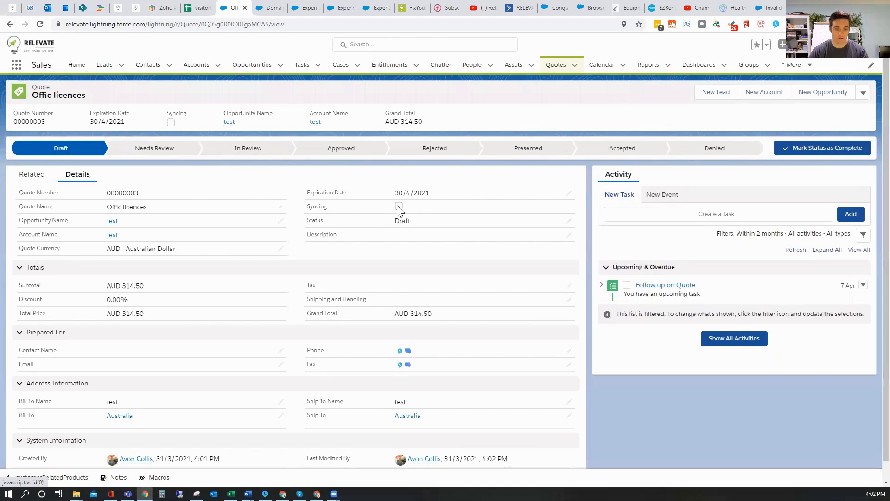
{"action": "scroll", "coordinate": [376, 334], "scroll_direction": "down", "scroll_amount": 1}
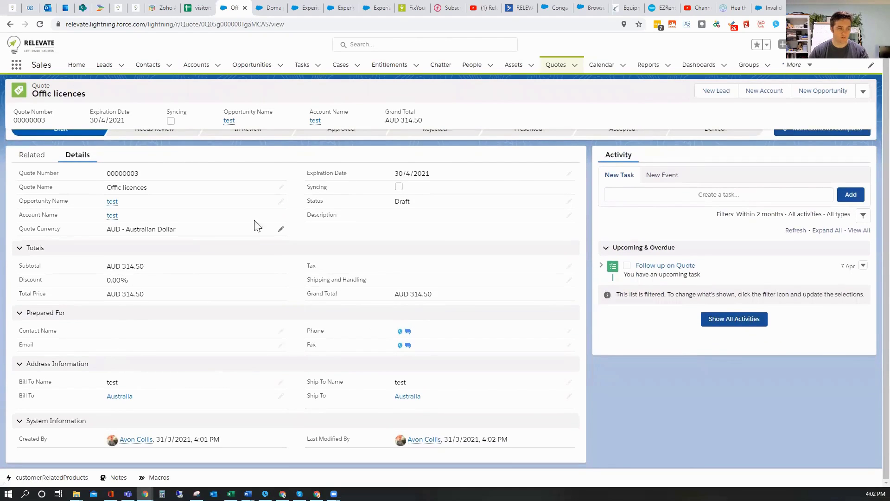
{"action": "scroll", "coordinate": [204, 264], "scroll_direction": "up", "scroll_amount": 1}
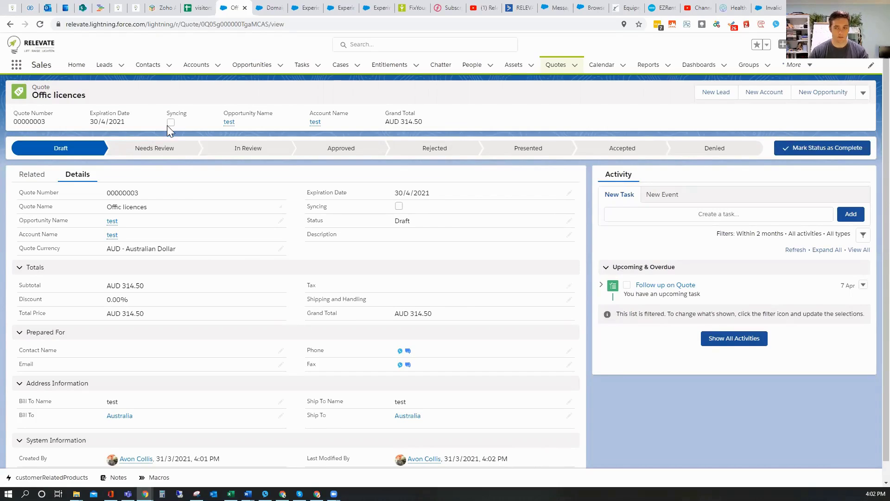
{"action": "left_click", "coordinate": [38, 175]}
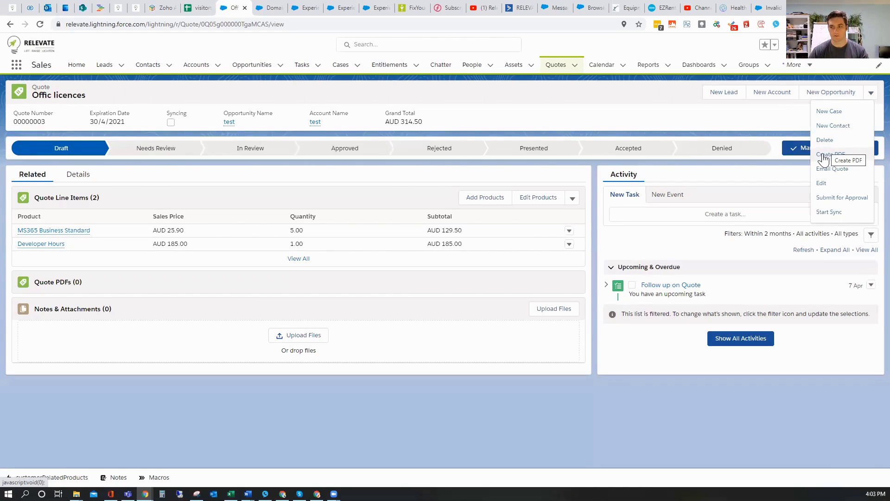
Preview the Offic licences quote PDF with both lines, then close without saving.
{"action": "left_click", "coordinate": [824, 159]}
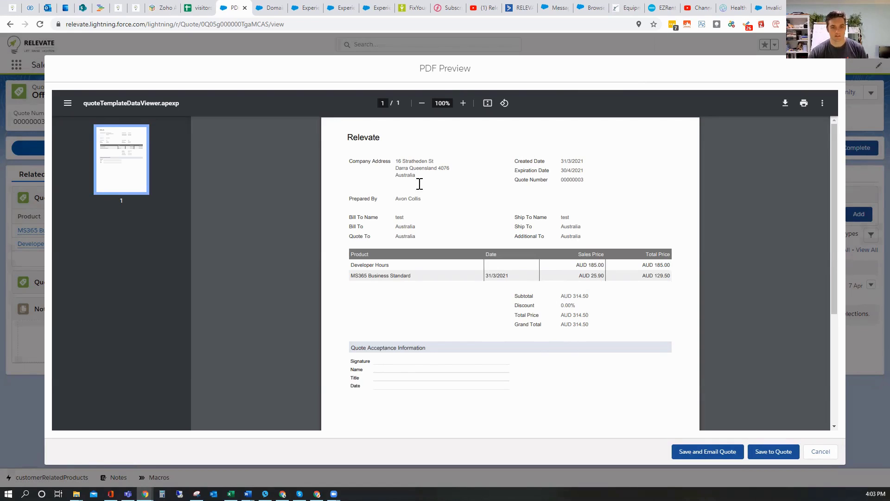
{"action": "scroll", "coordinate": [517, 323], "scroll_direction": "down", "scroll_amount": 3}
{"action": "scroll", "coordinate": [519, 311], "scroll_direction": "up", "scroll_amount": 3}
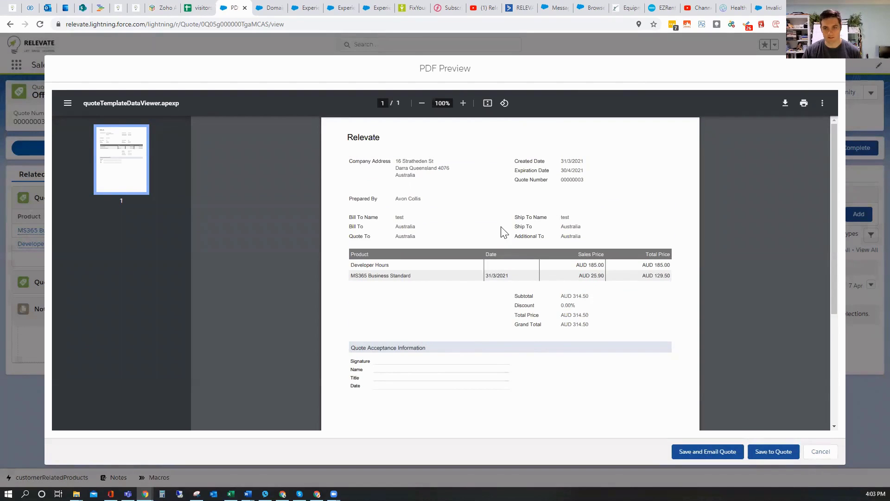
{"action": "scroll", "coordinate": [499, 229], "scroll_direction": "down", "scroll_amount": 4}
{"action": "scroll", "coordinate": [499, 229], "scroll_direction": "up", "scroll_amount": 4}
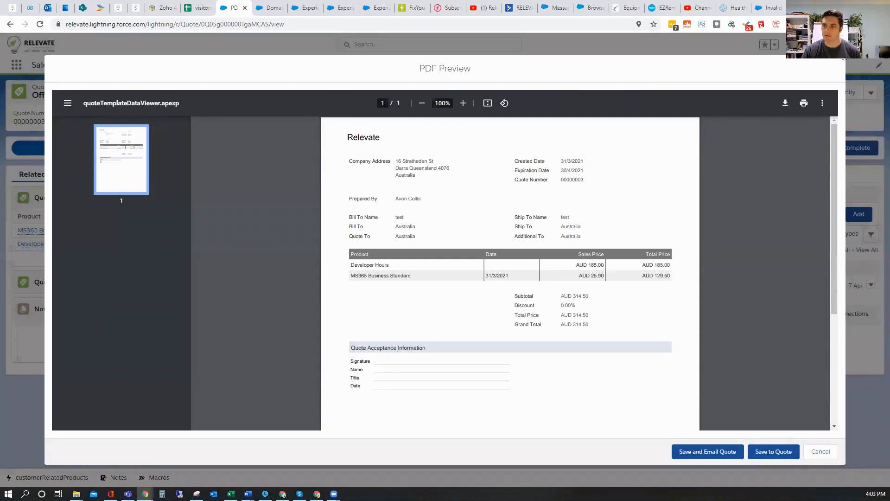
{"action": "key", "text": "Escape"}
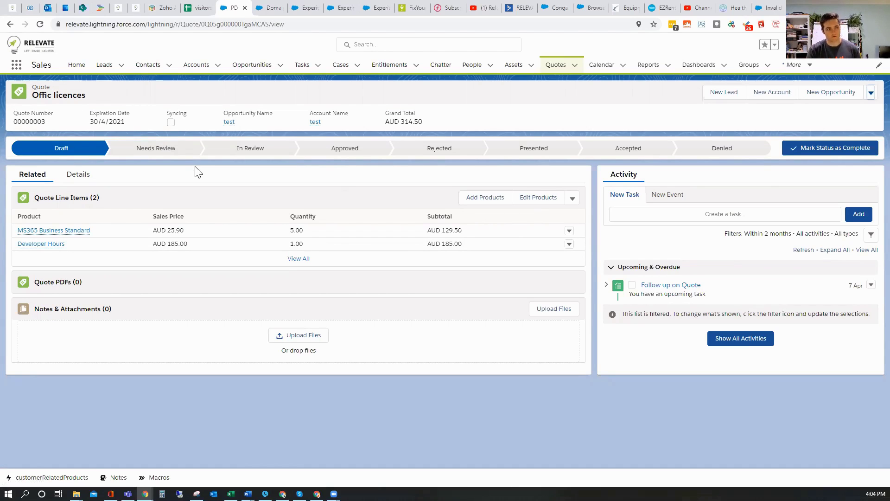
Display the Opportunities list as a table and open the test opportunity record.
{"action": "left_click", "coordinate": [252, 66]}
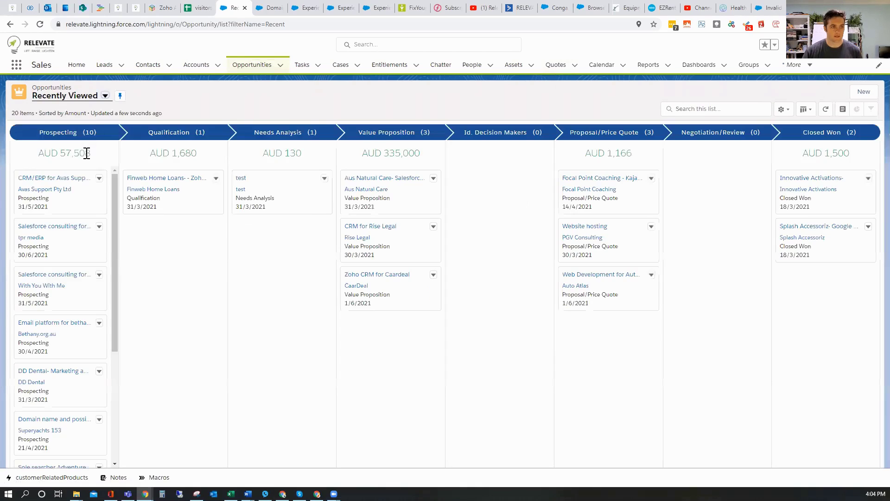
{"action": "left_click", "coordinate": [105, 96]}
{"action": "left_click", "coordinate": [806, 109]}
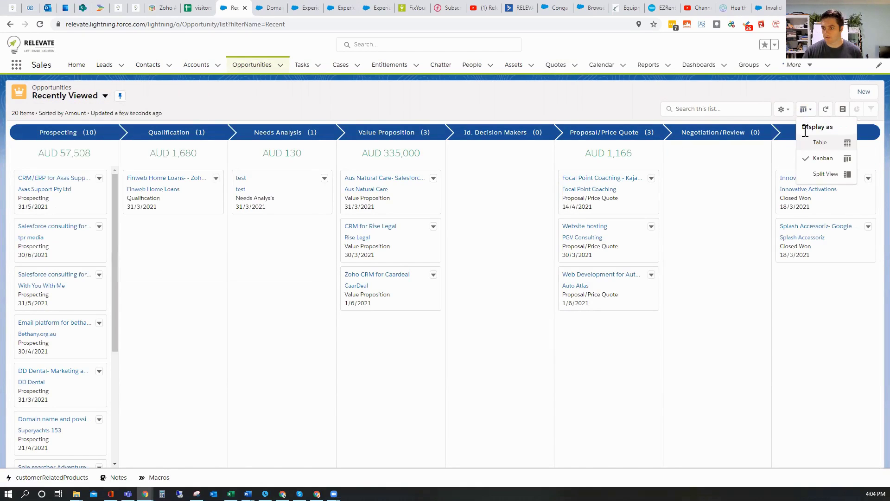
{"action": "left_click", "coordinate": [820, 142]}
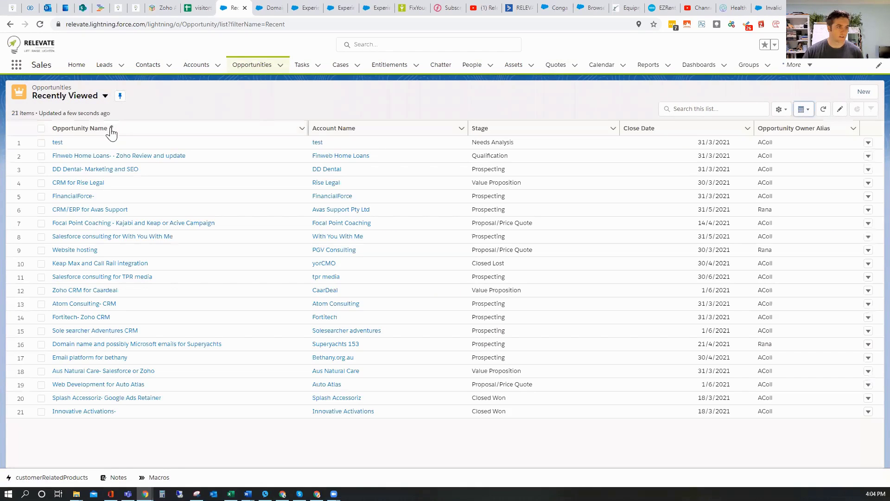
{"action": "left_click", "coordinate": [58, 143]}
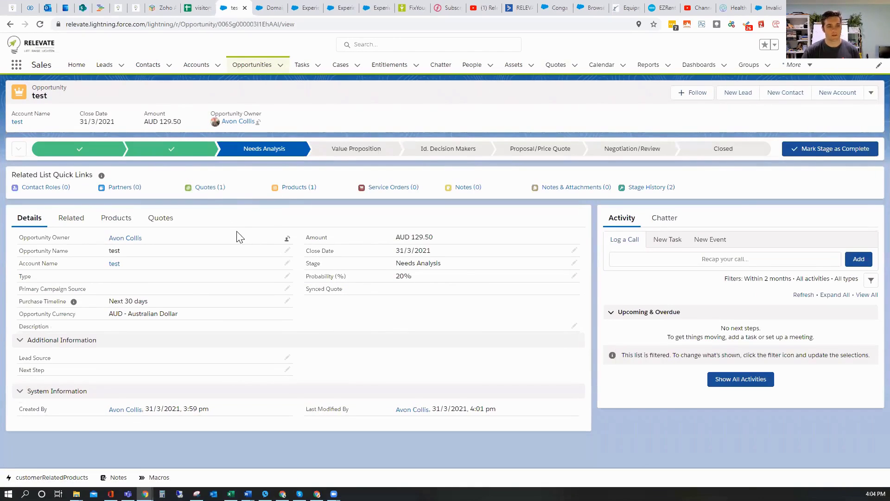
{"action": "mouse_move", "coordinate": [219, 190]}
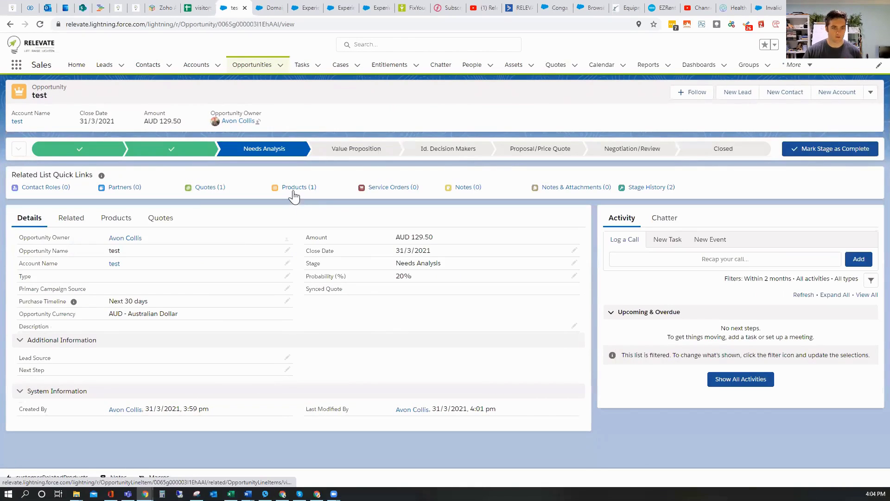
{"action": "mouse_move", "coordinate": [304, 191]}
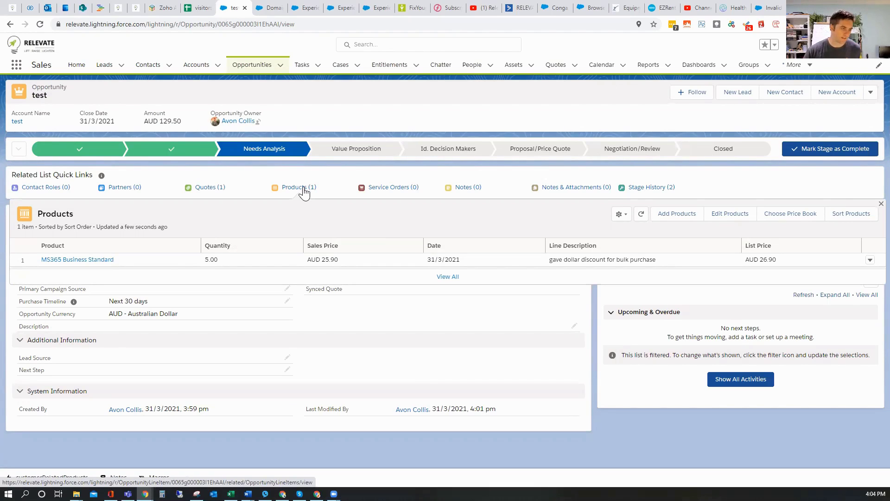
{"action": "mouse_move", "coordinate": [46, 191]}
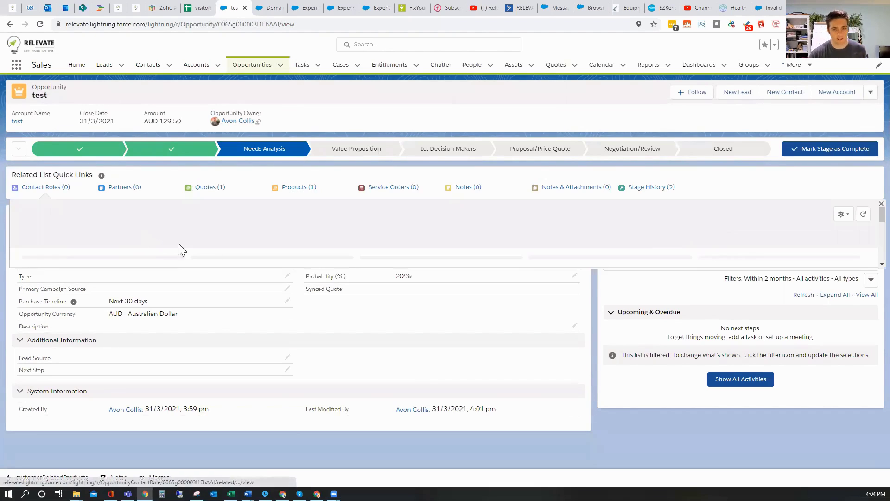